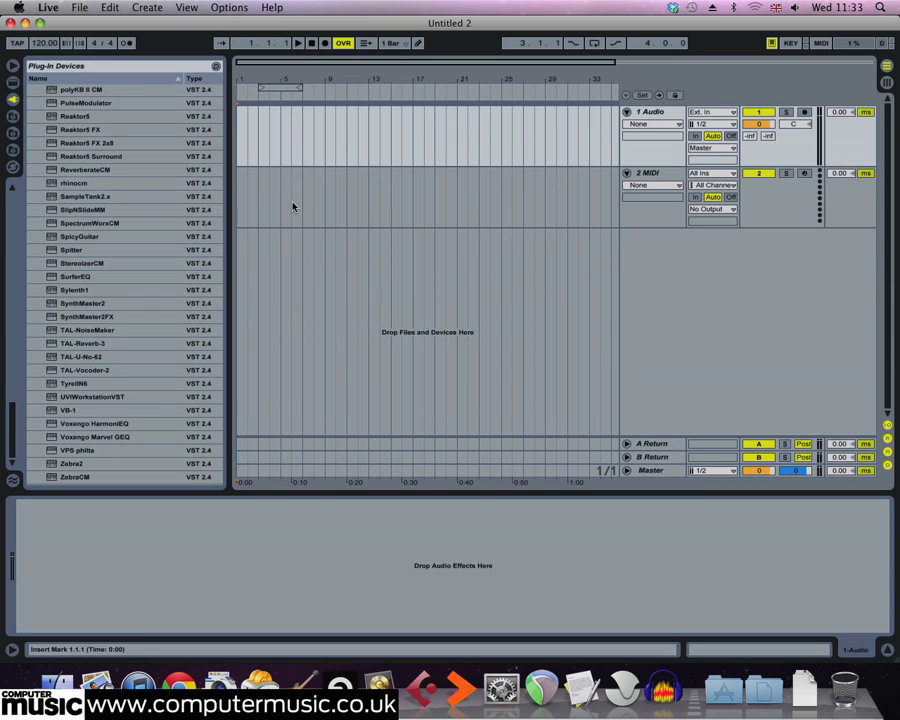
Step: Remove the '1 Audio' track from the Untitled 2 set
click(655, 113)
key(Delete)
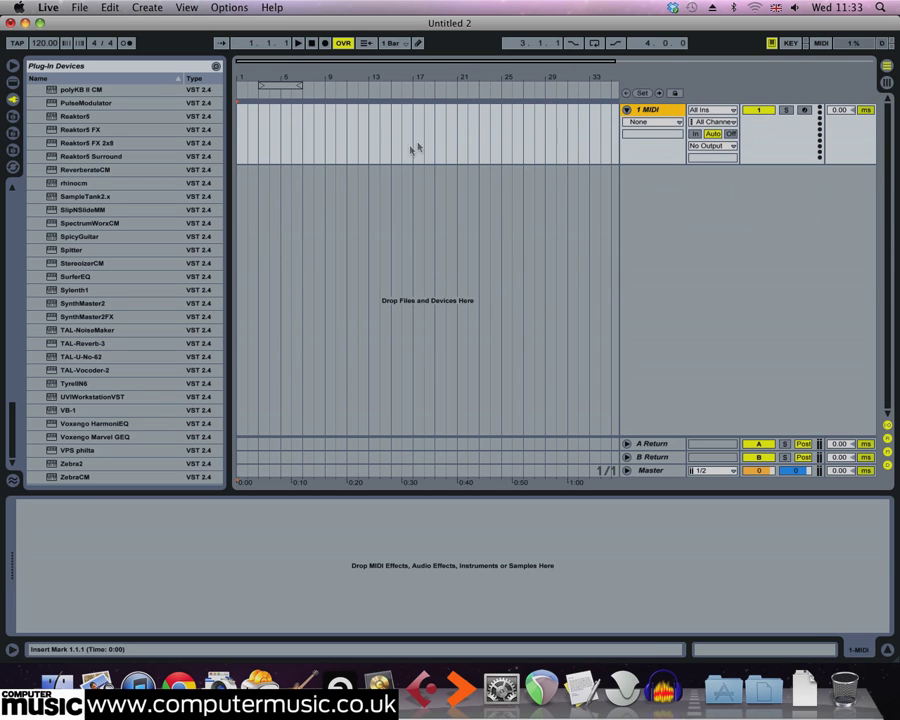
Step: Load the ZebraCM plug-in onto the MIDI track and move its editor aside
click(74, 477)
key(Return)
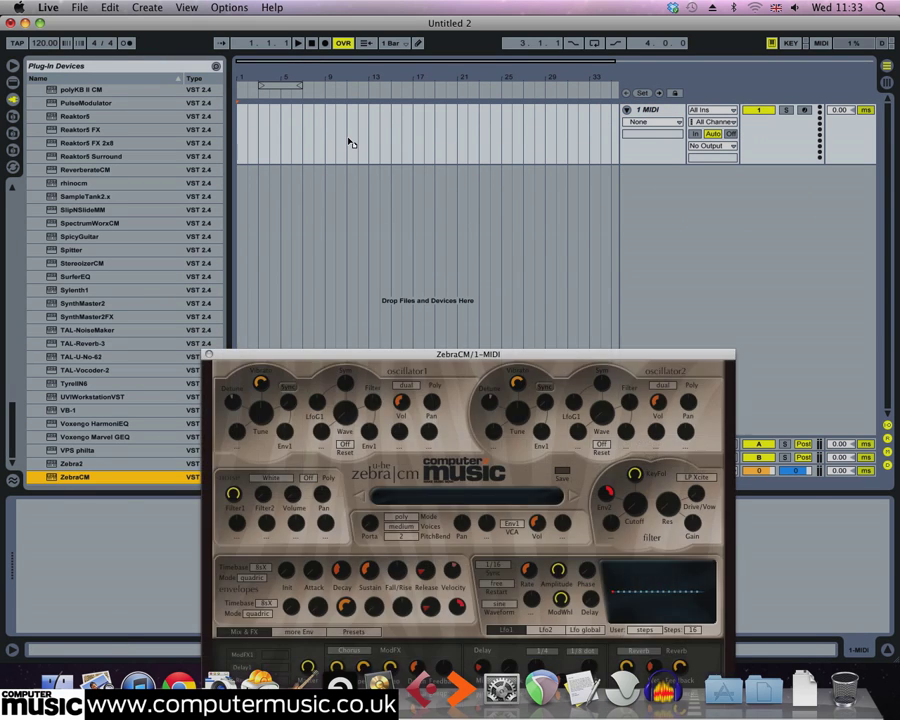
drag(331, 352, 263, 232)
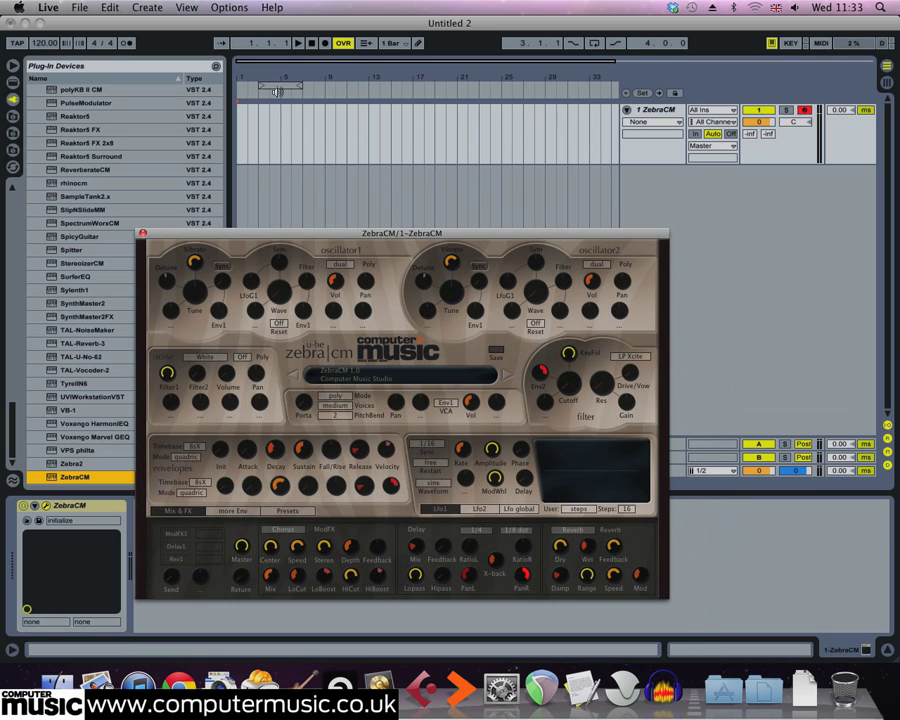
Step: Create a MIDI clip over bars 5–9, paste in four one-bar notes, and play it
drag(282, 85, 306, 86)
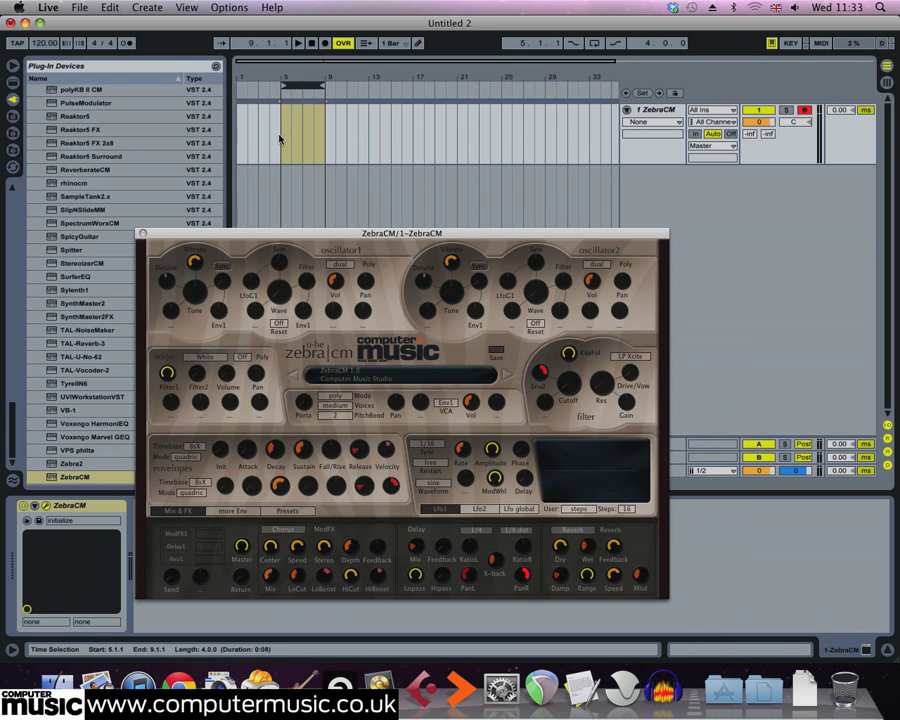
drag(281, 137, 316, 137)
key(super+shift+m)
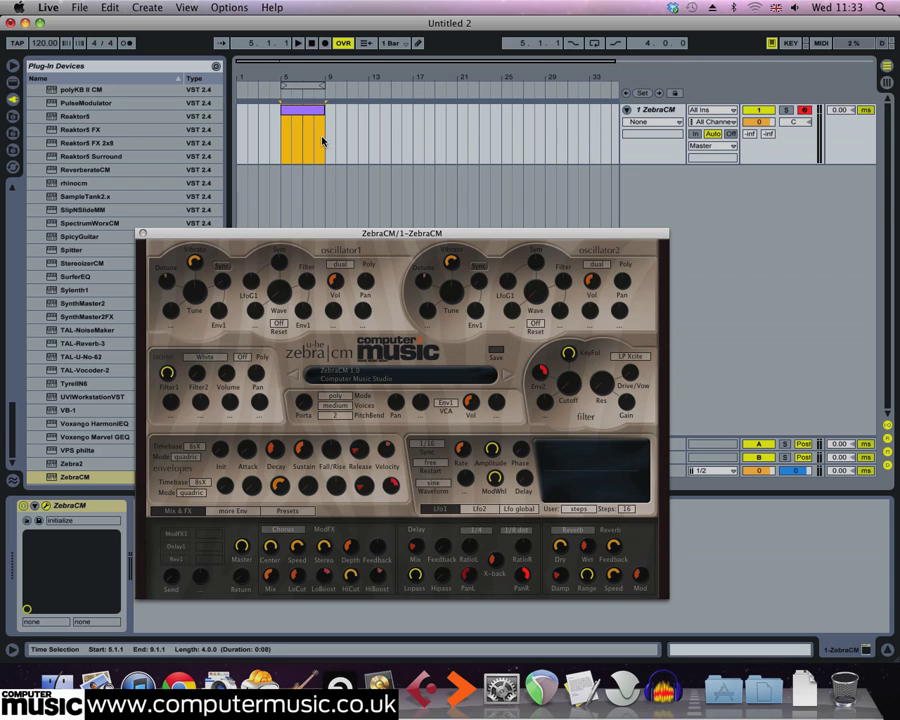
double_click(297, 115)
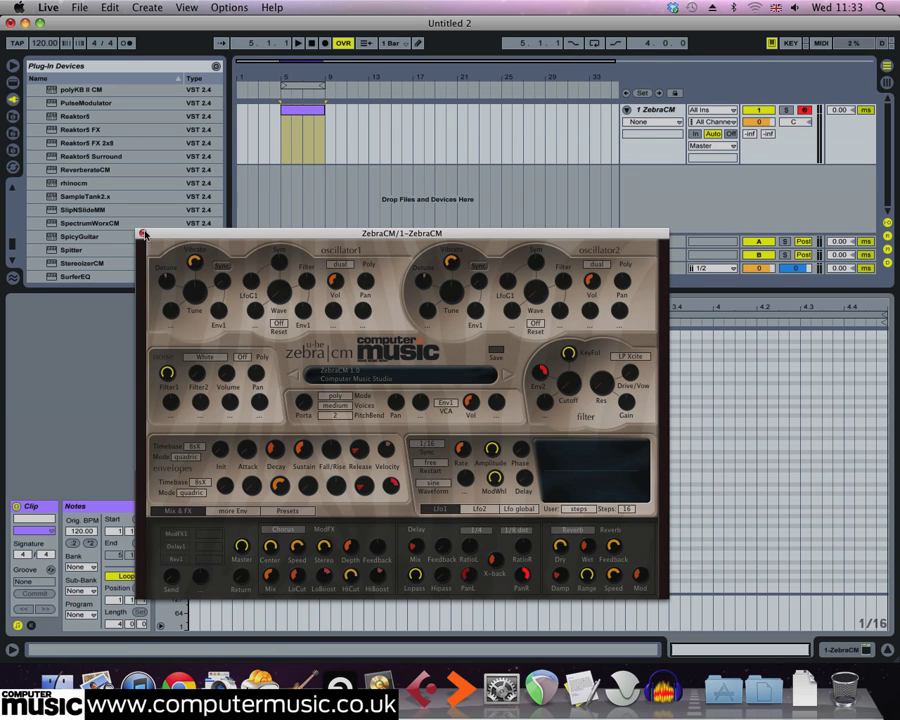
click(142, 233)
key(super+v)
key(space)
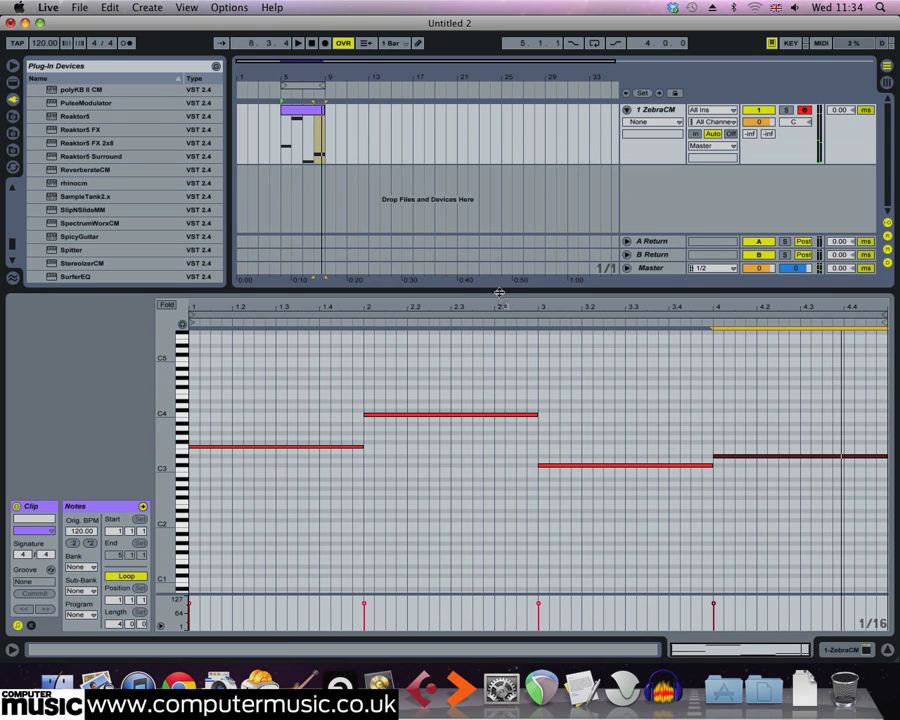
Step: In the ZebraCM editor, change oscillator1 and oscillator2 from dual to quad mode
click(660, 112)
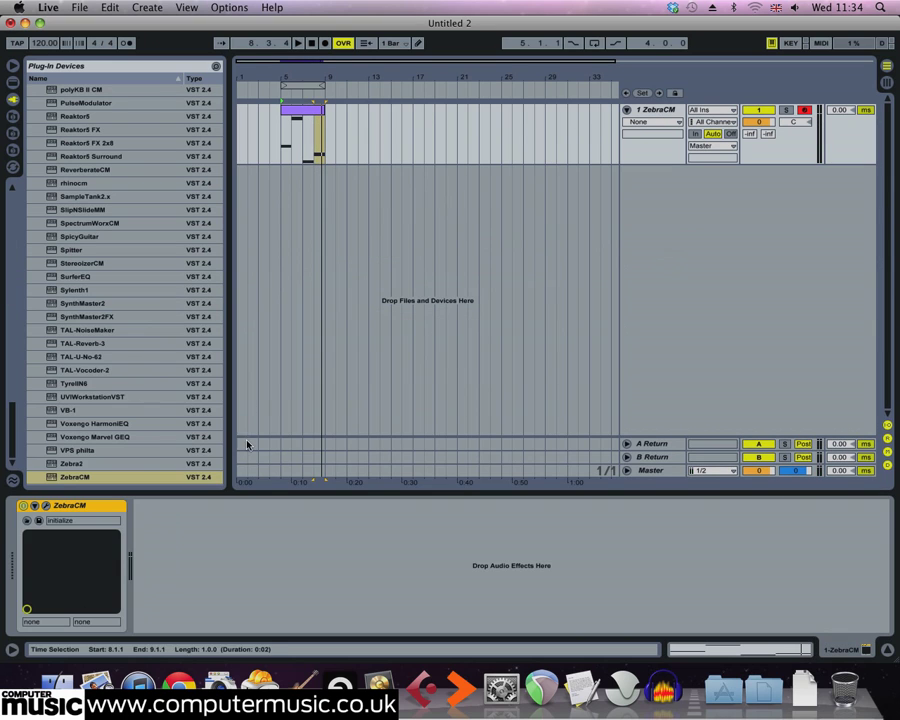
click(45, 505)
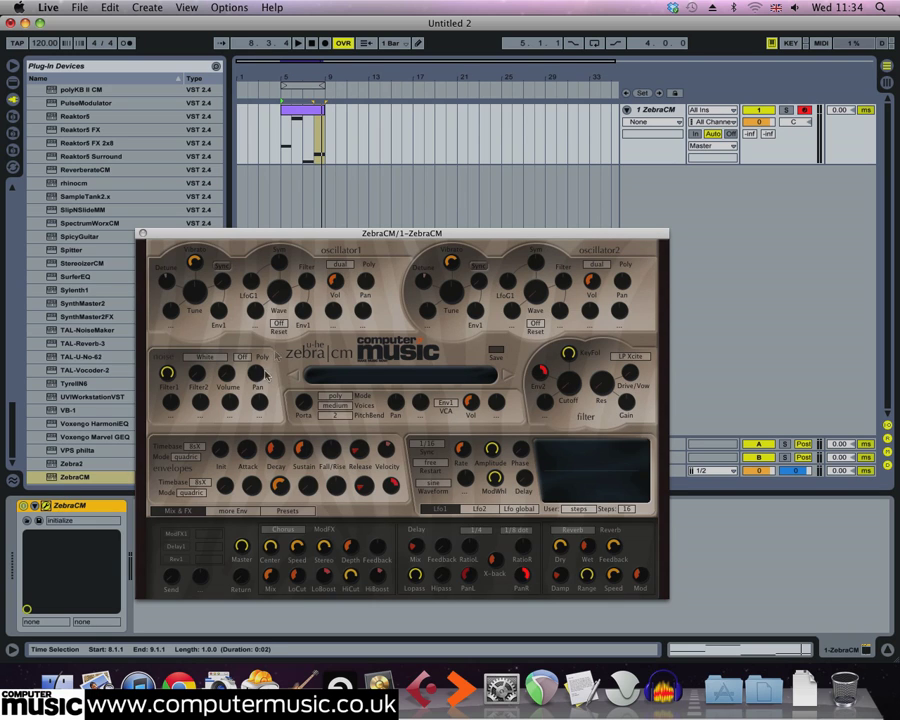
click(345, 266)
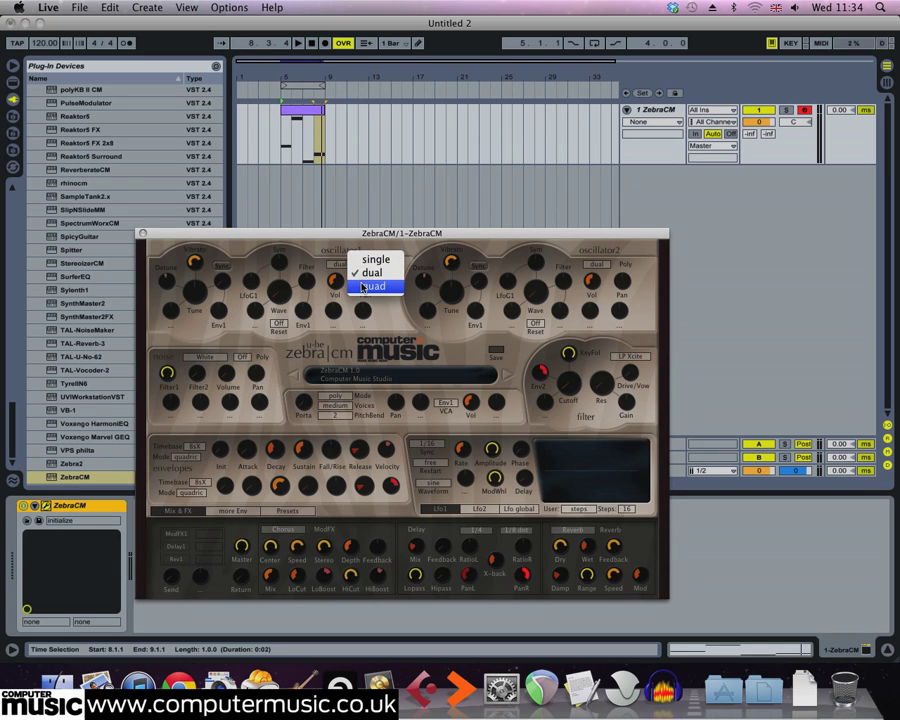
click(363, 287)
click(596, 265)
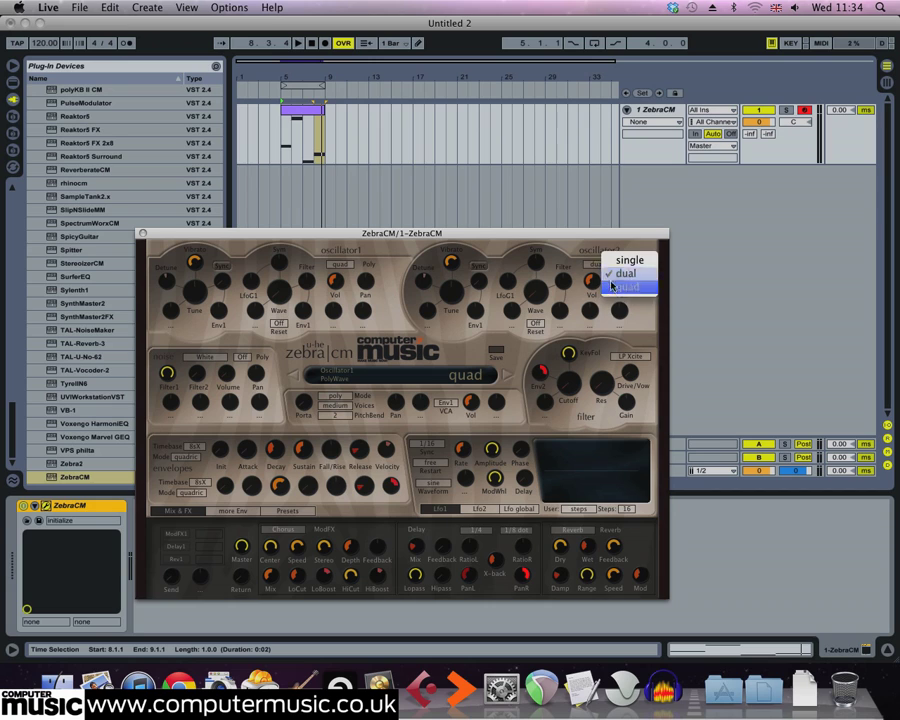
click(614, 287)
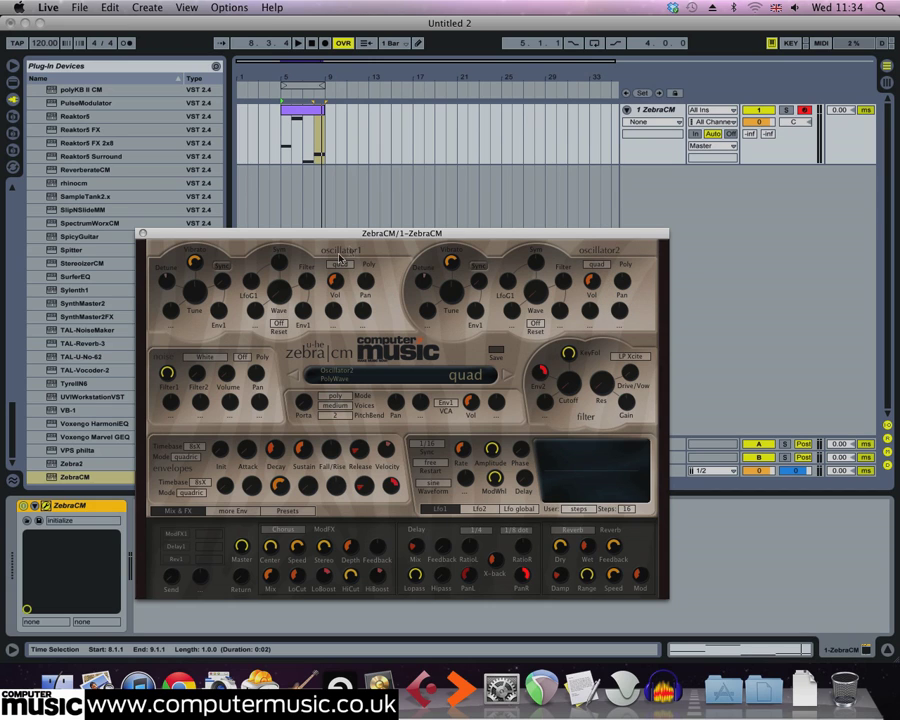
Step: Detune the two oscillators apart, set Env1 sustain to 100 and cutoff to 150, then audition
drag(166, 280, 167, 297)
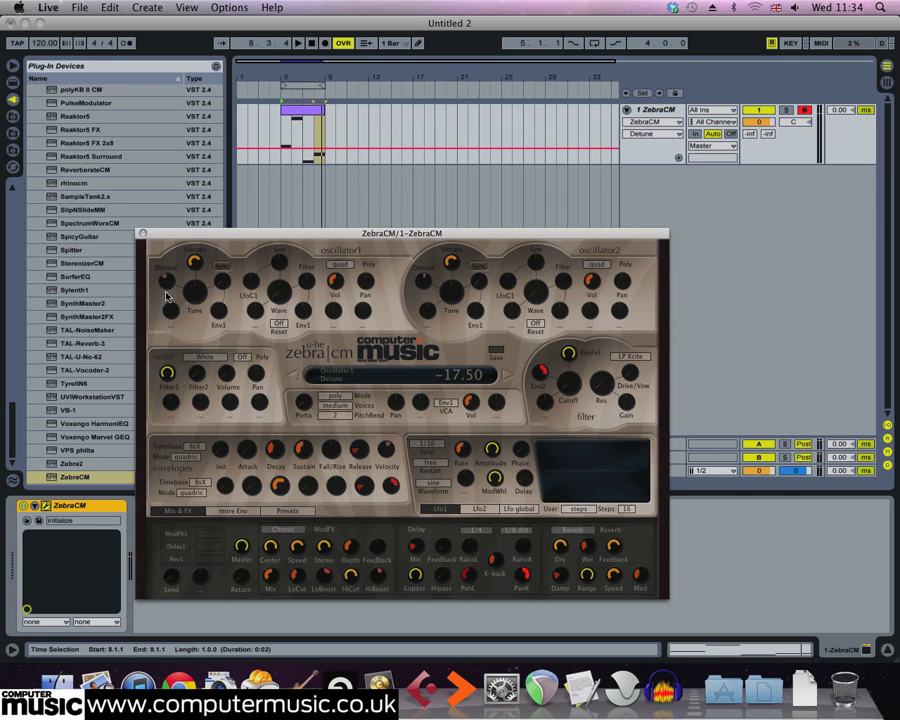
drag(421, 285, 421, 251)
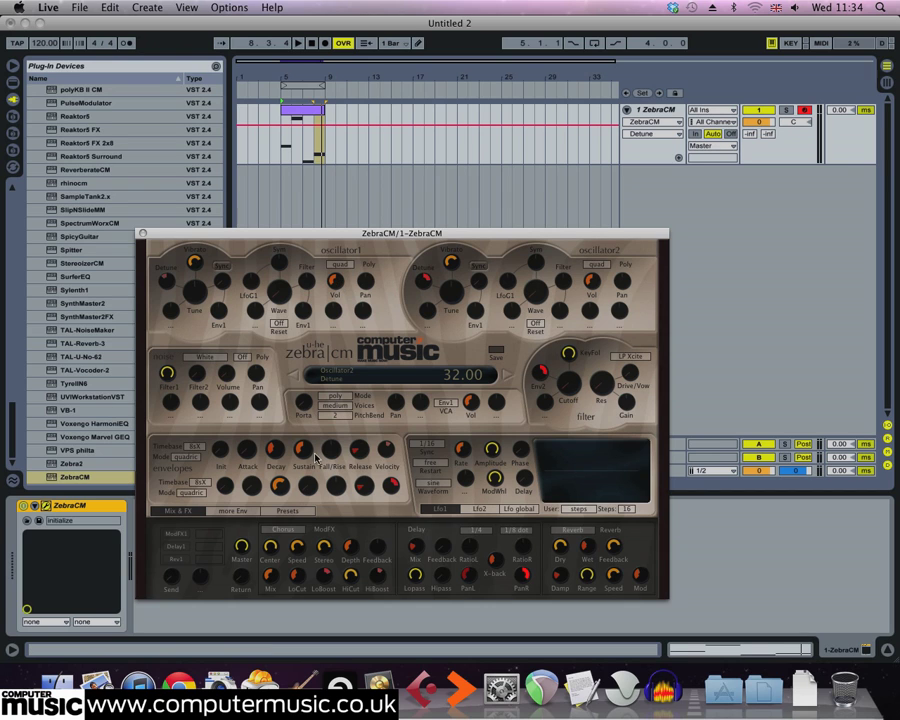
drag(303, 447, 338, 352)
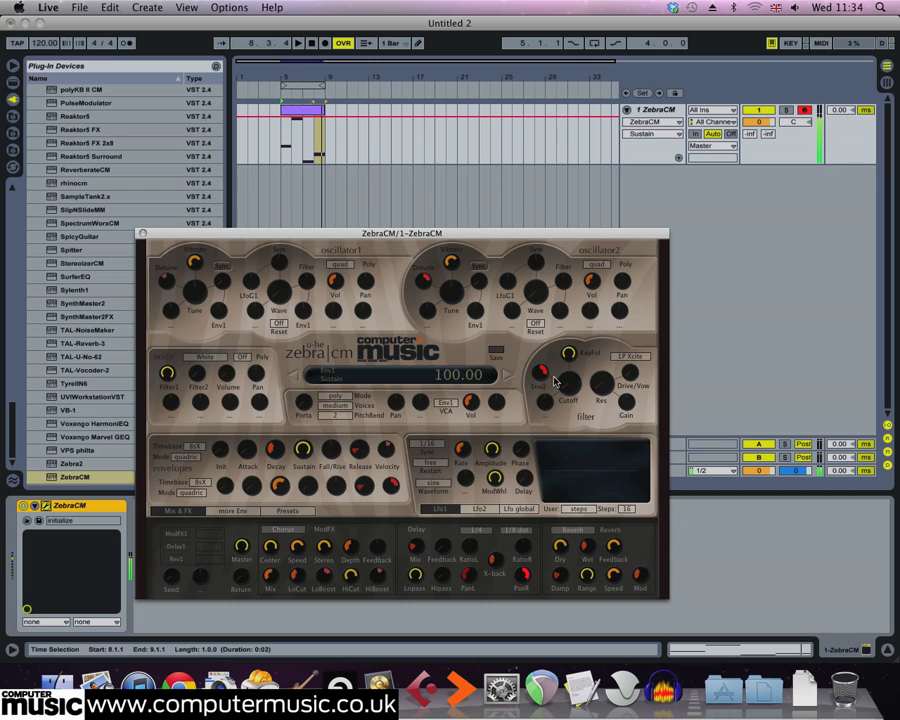
drag(576, 388, 444, 333)
click(281, 92)
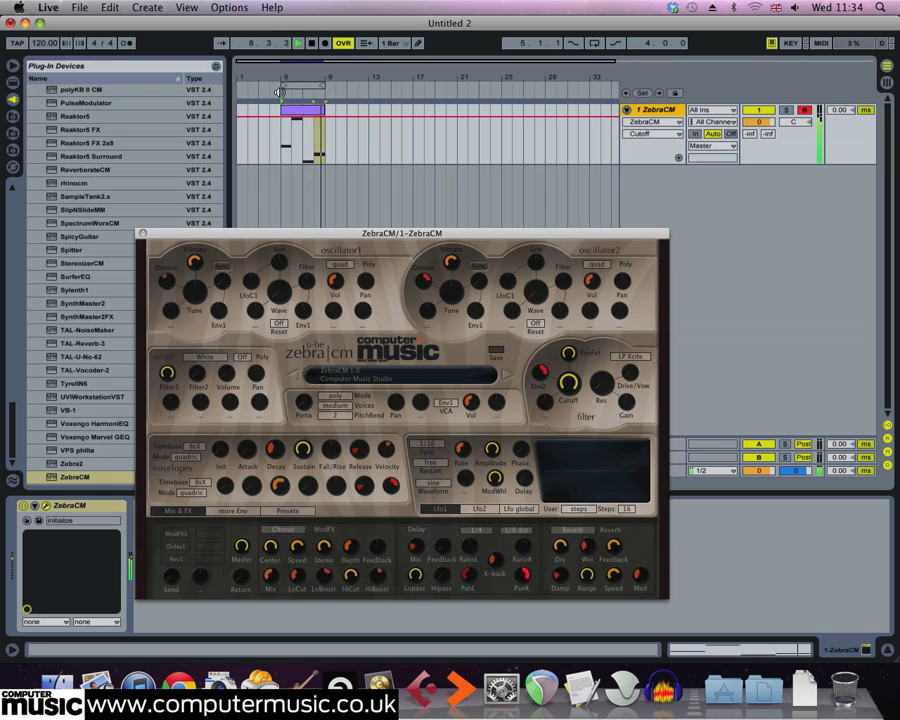
key(space)
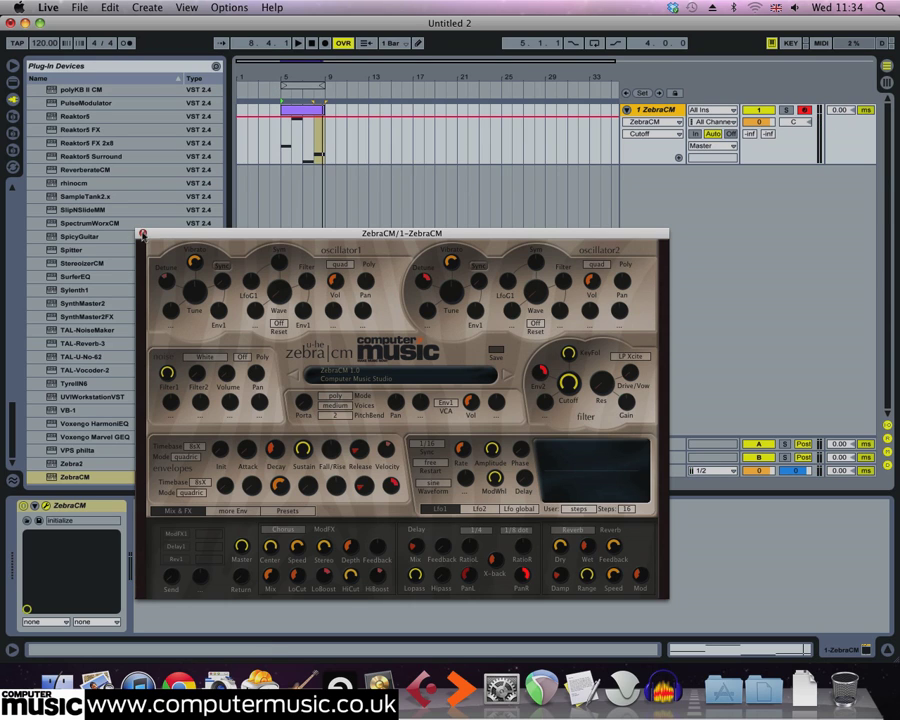
Step: Insert Artillery2 CM Edition after ZebraCM on the MIDI track, then reselect the ZebraCM track
click(142, 236)
scroll(60, 210, up, 4)
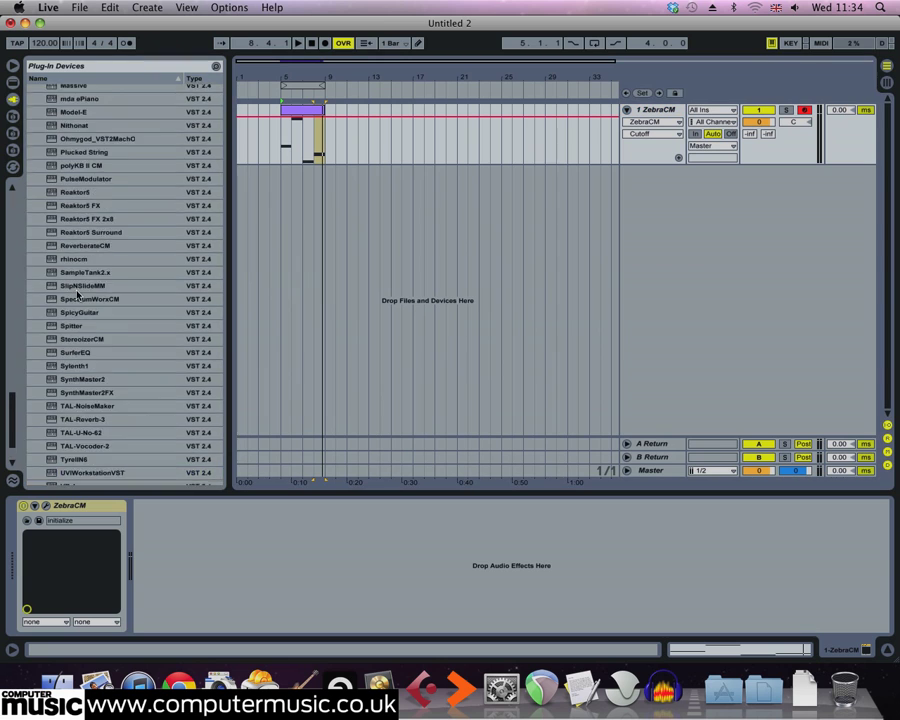
scroll(78, 296, up, 10)
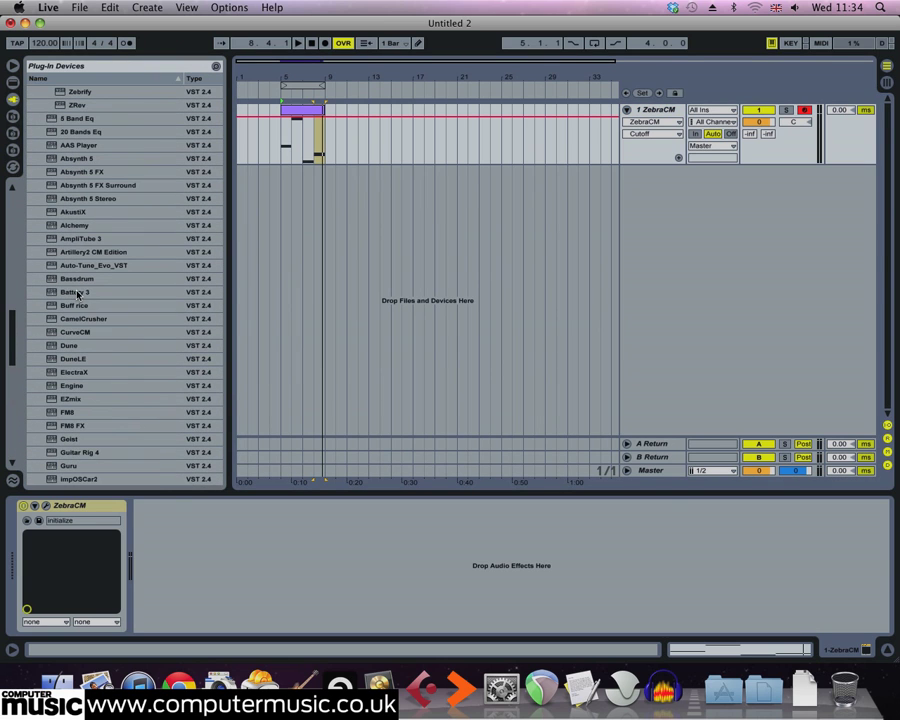
drag(94, 252, 207, 544)
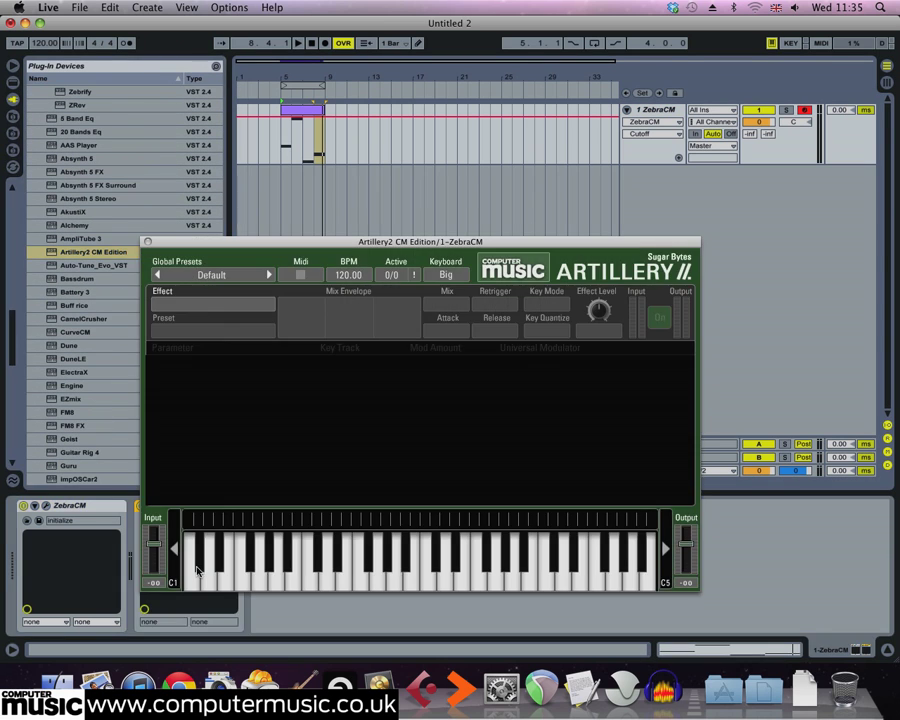
click(147, 243)
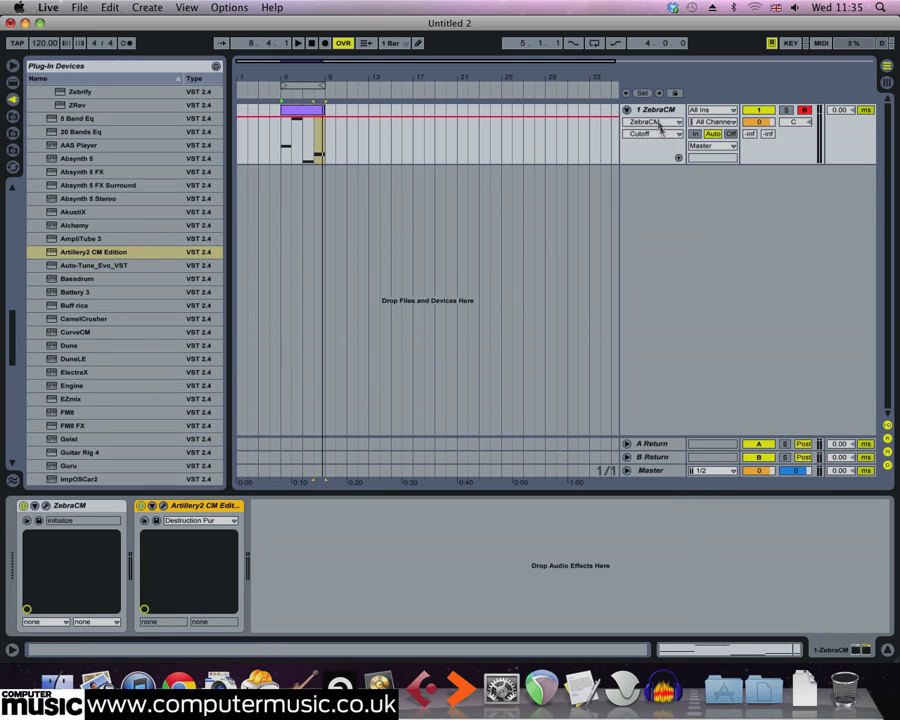
click(654, 112)
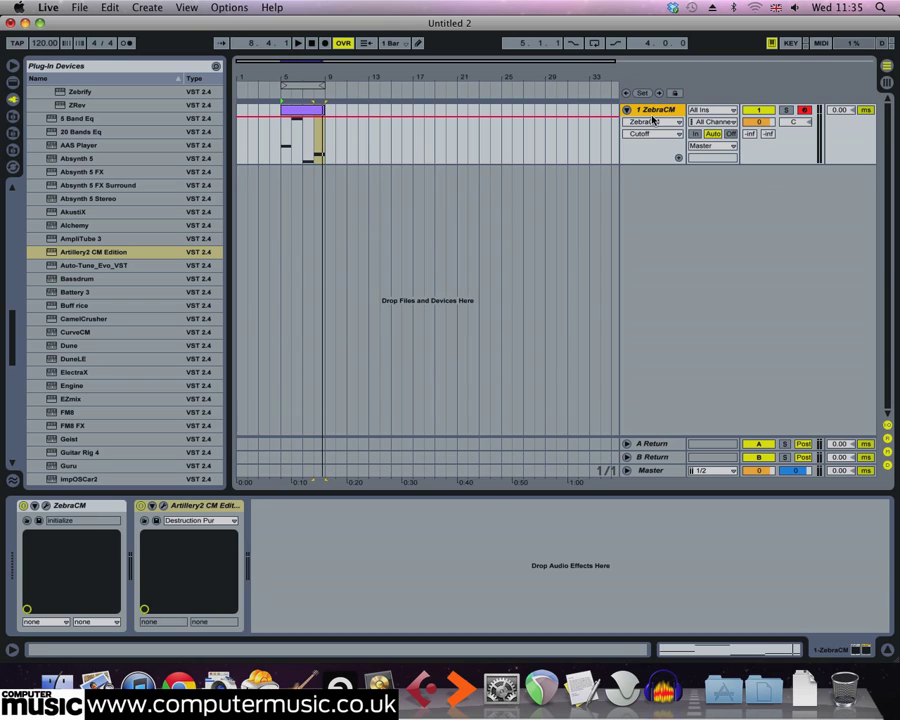
Step: Add a 2 MIDI track and route its MIDI output to 1-ZebraCM's Artillery2 CM Edition
key(super+shift+t)
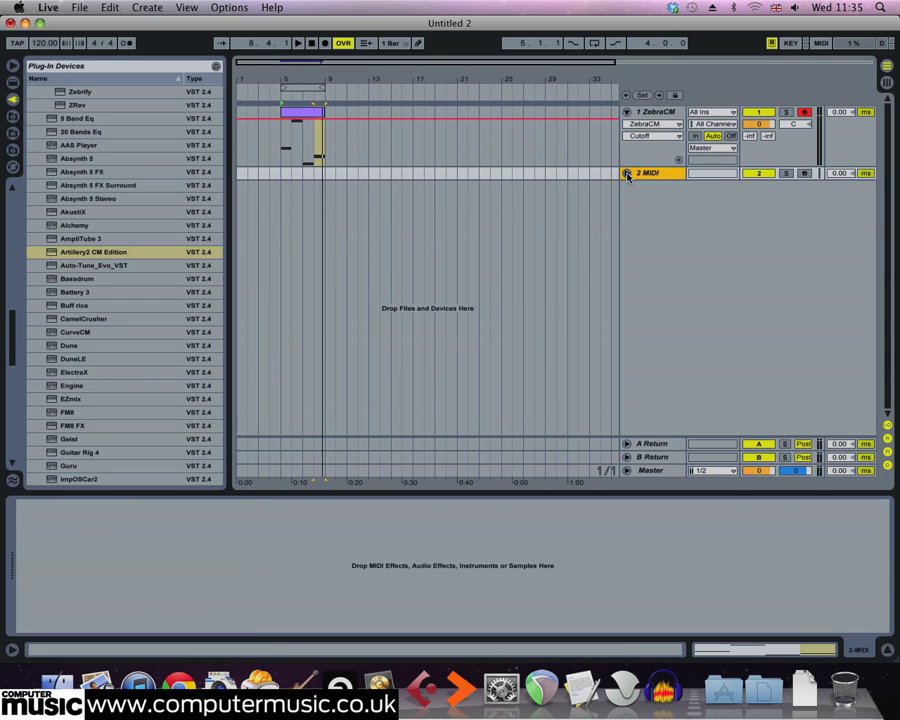
click(627, 174)
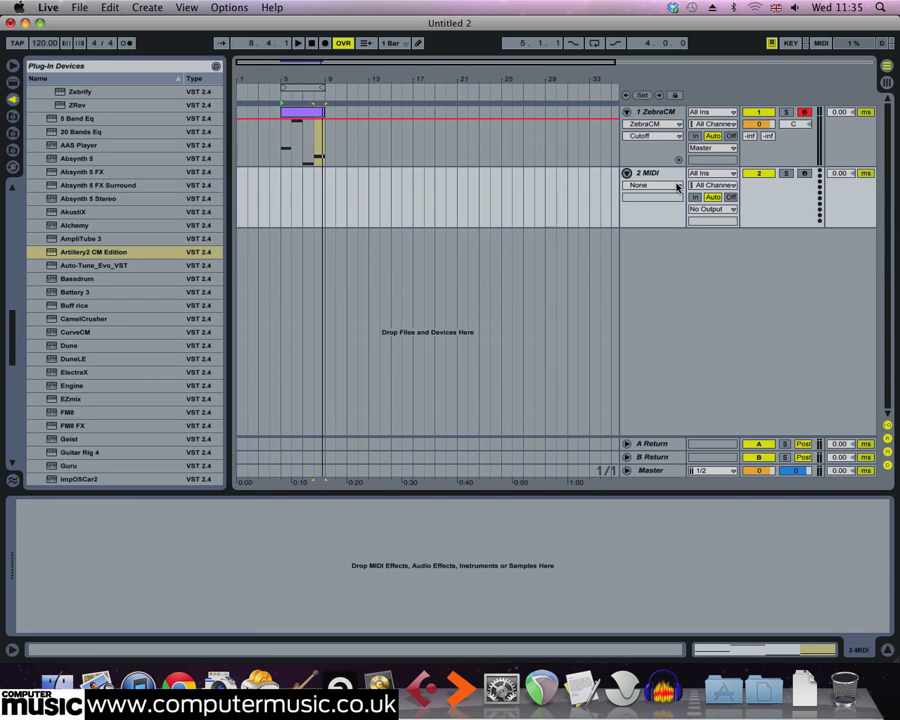
click(699, 209)
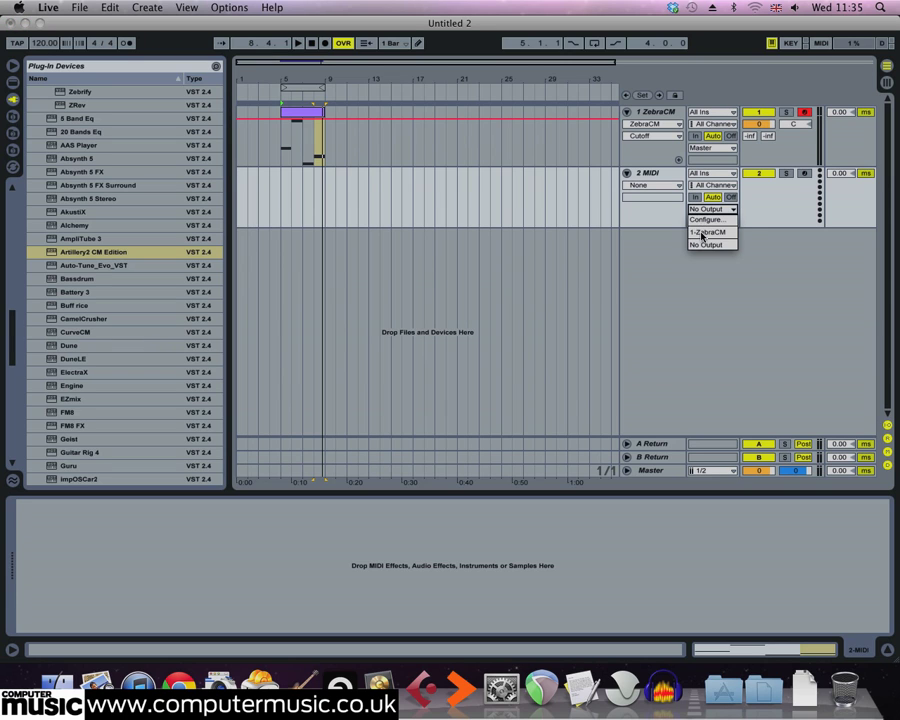
click(703, 232)
click(703, 221)
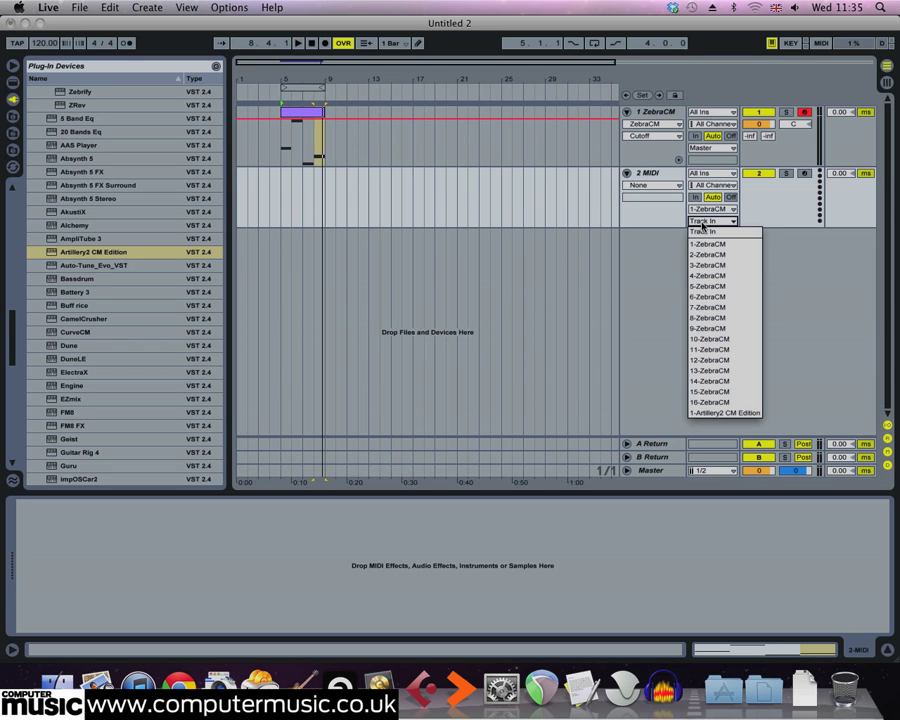
click(712, 413)
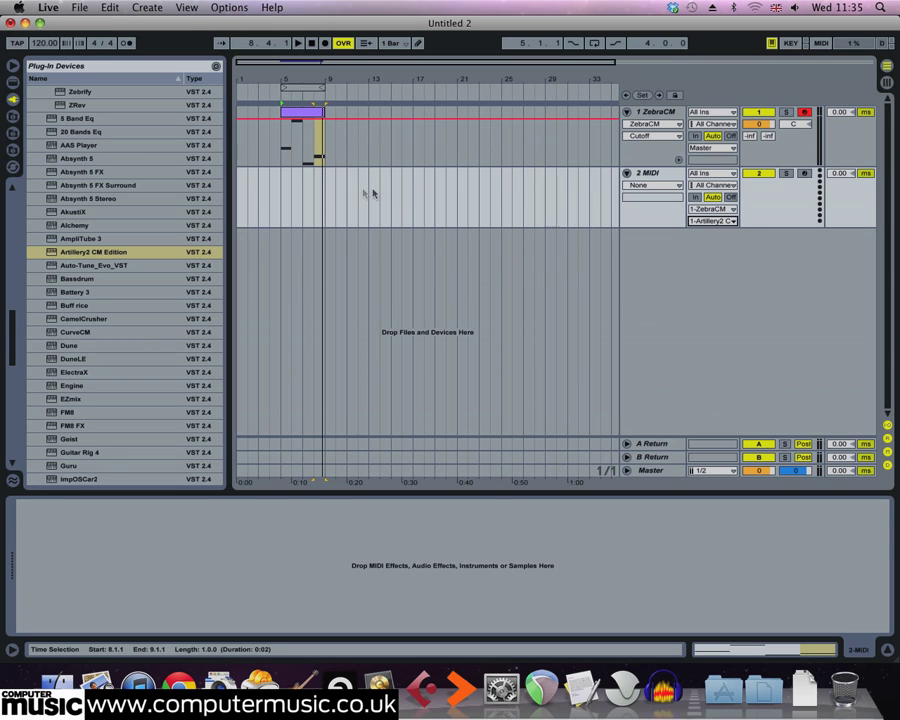
Step: Create an empty MIDI clip over bars 5–9 on the 2 MIDI track
click(281, 197)
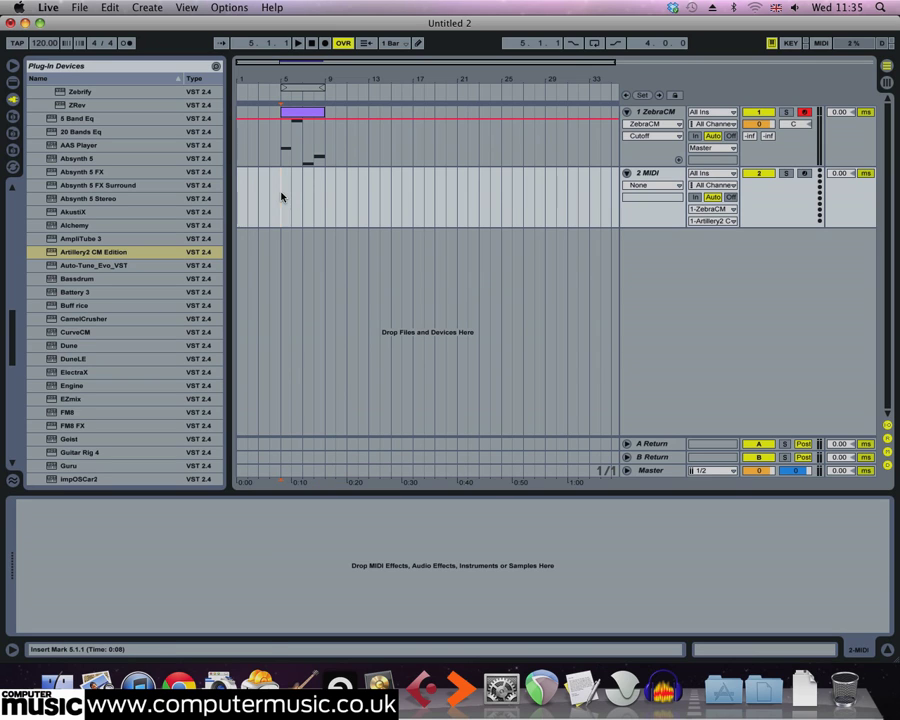
drag(281, 197, 322, 198)
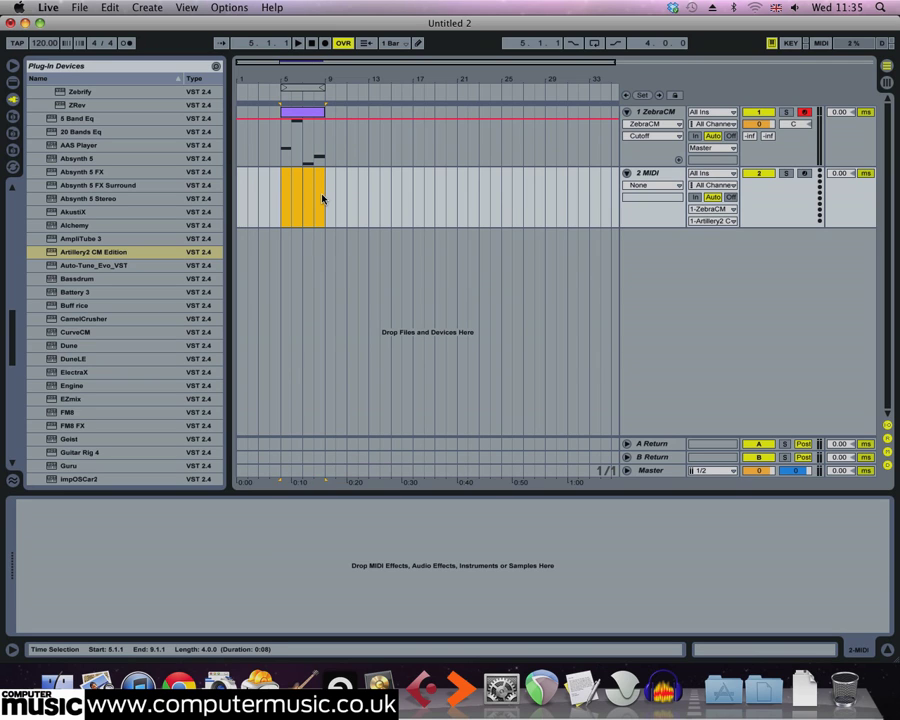
key(super+shift+m)
double_click(310, 175)
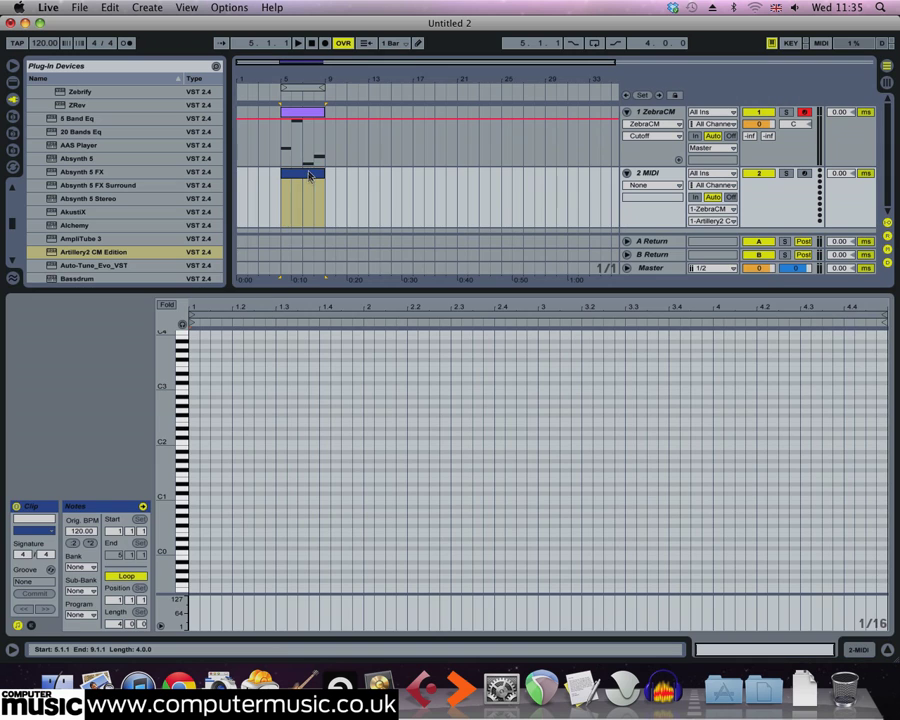
Step: Draw a bar-long C2 note and duplicate it twice into the following bars
double_click(198, 442)
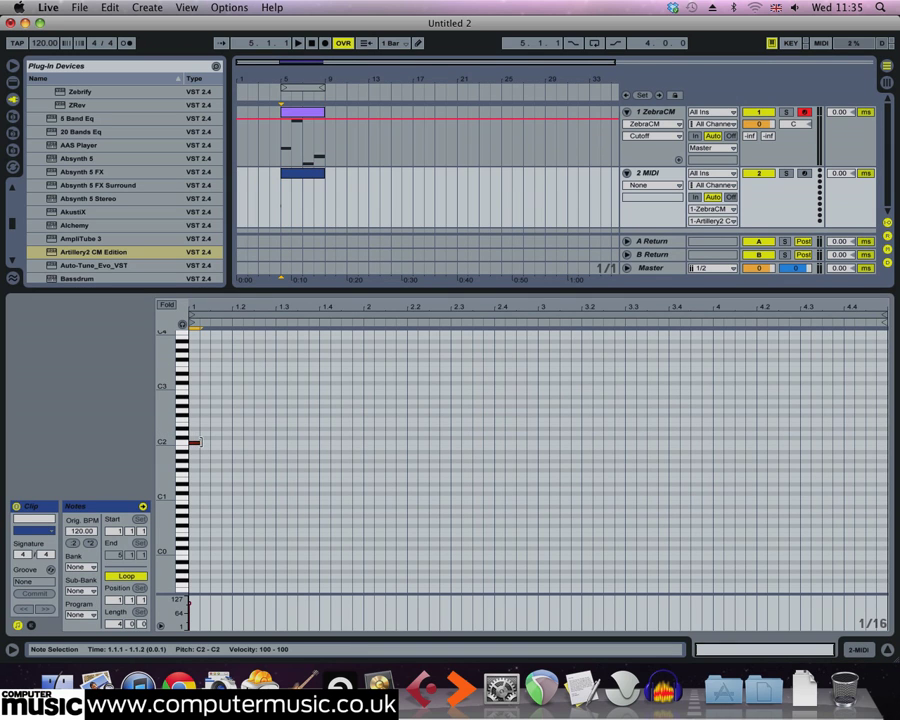
drag(202, 441, 352, 374)
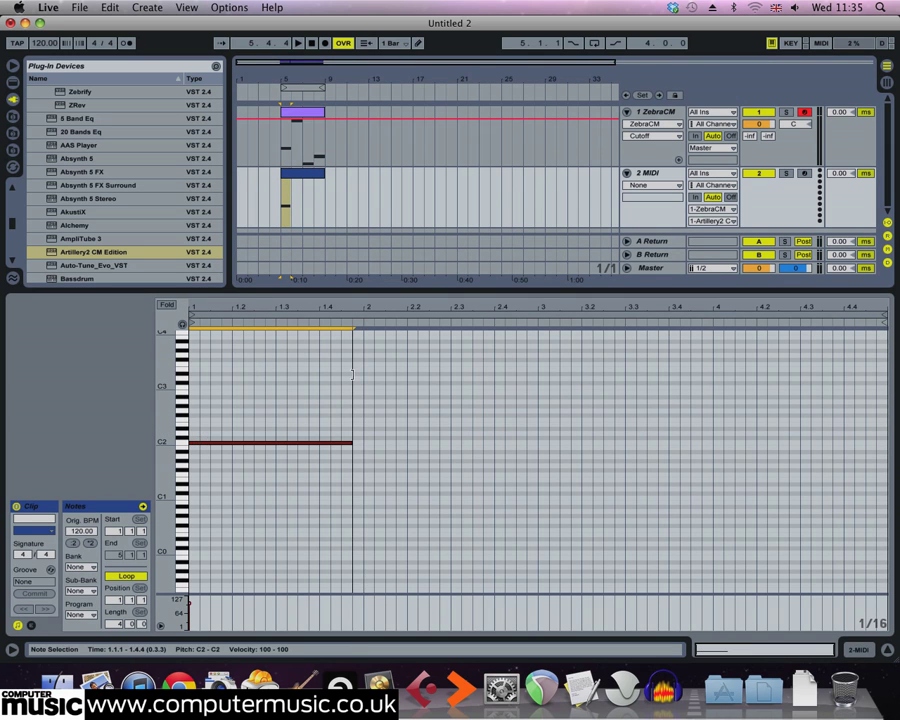
drag(231, 406, 359, 495)
key(super+d)
key(super+d)
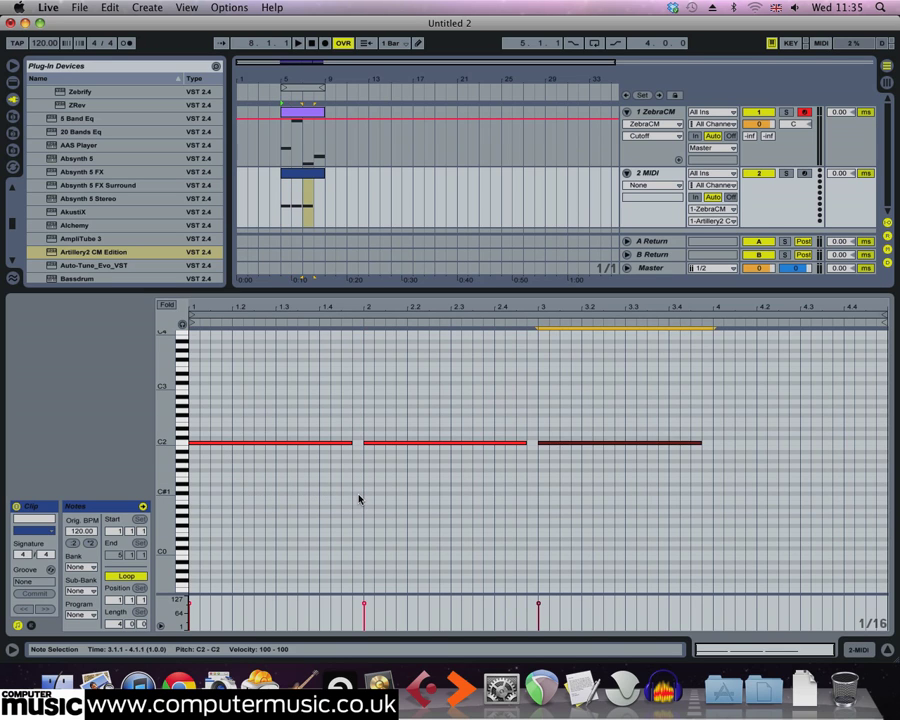
key(super+d)
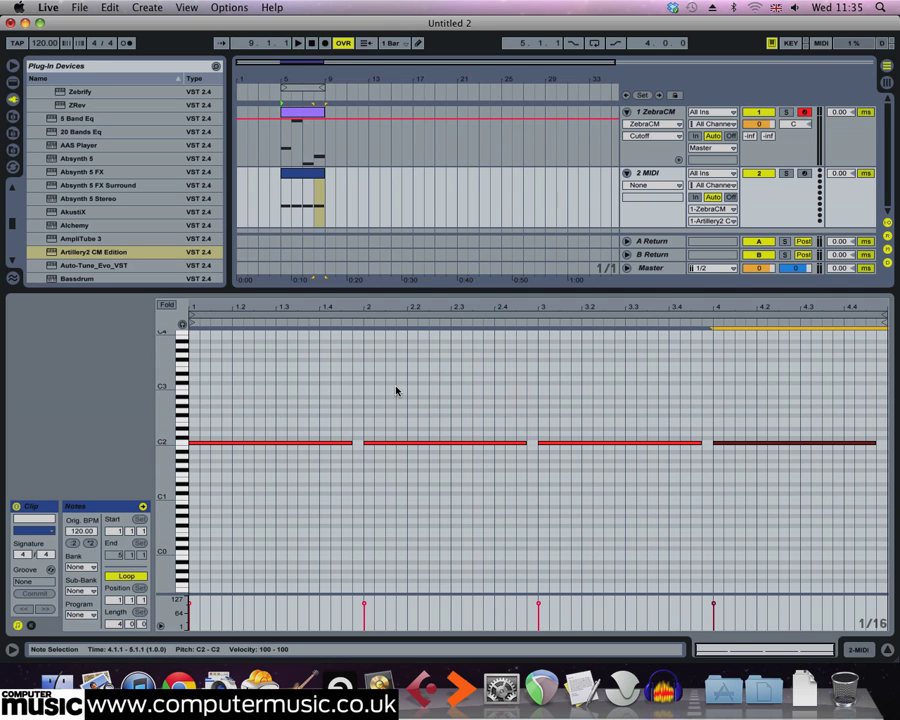
Step: Open Artillery2 CM Edition, assign an effect slot across keys C1–H4, and load Looper into it
click(658, 112)
key(super+alt+p)
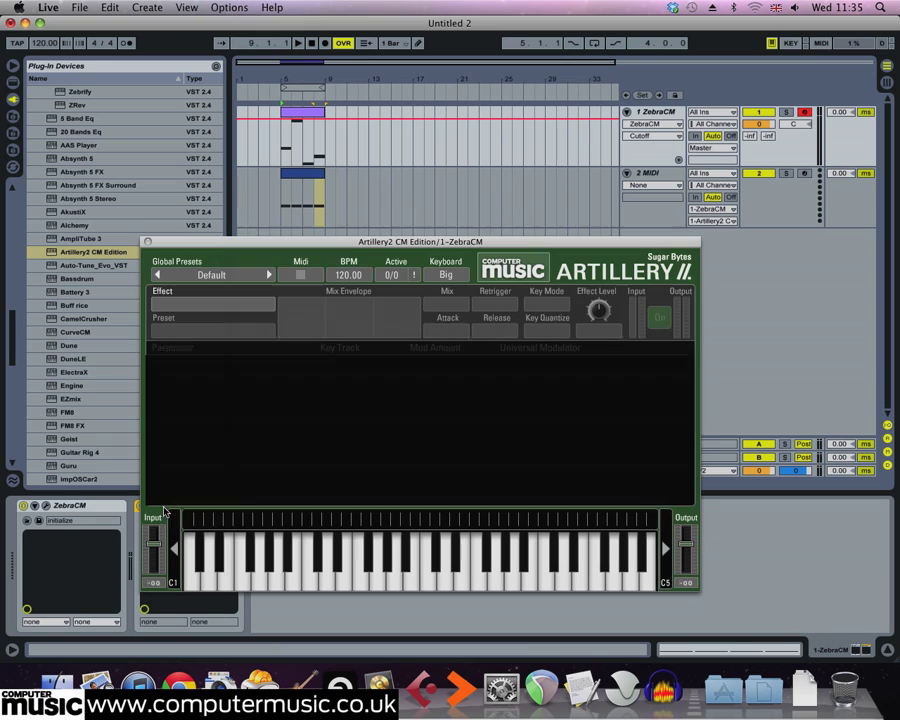
drag(186, 521, 645, 512)
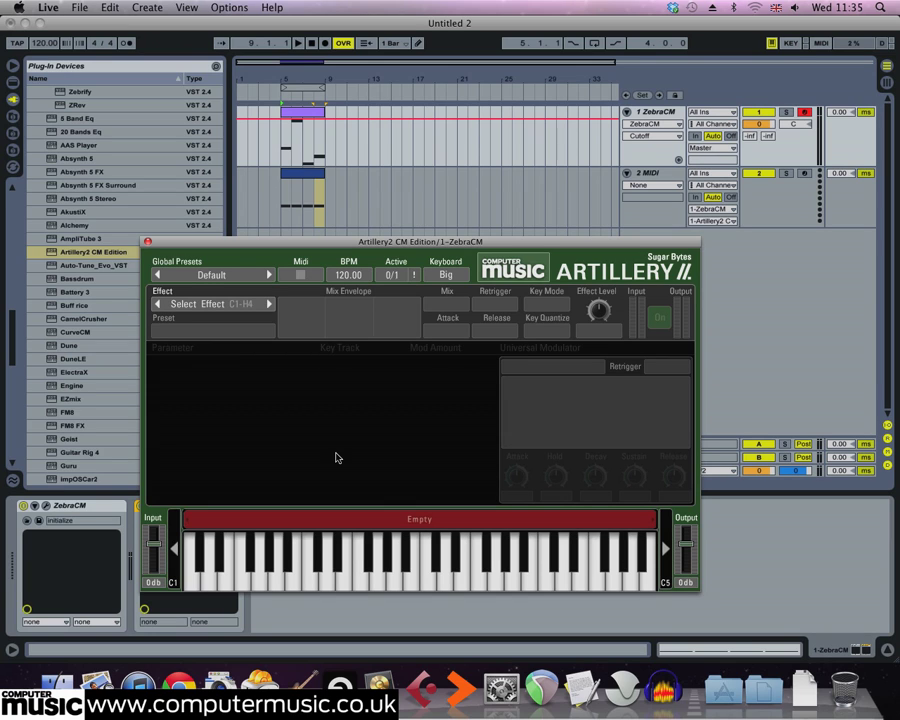
click(207, 306)
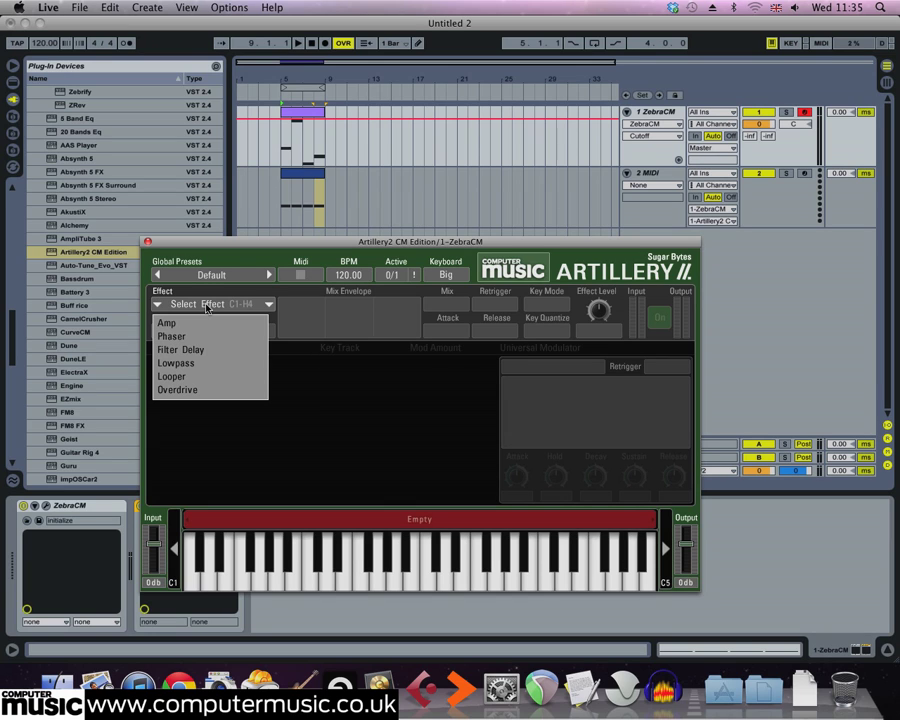
click(196, 377)
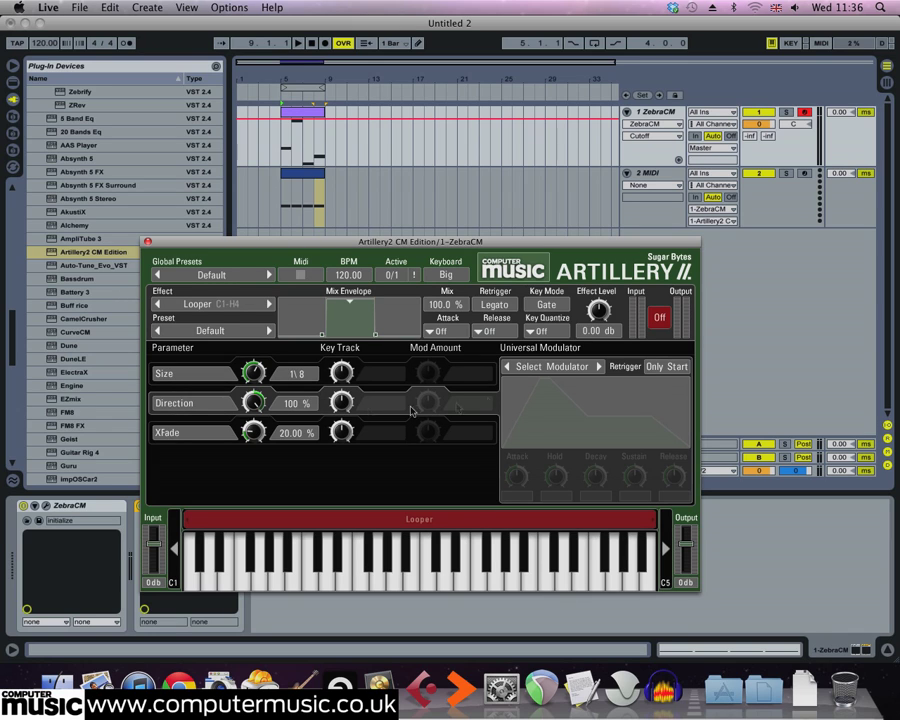
Step: Add a saw-wave LFO modulator, lower Looper Direction to 50%, and start playback
click(540, 367)
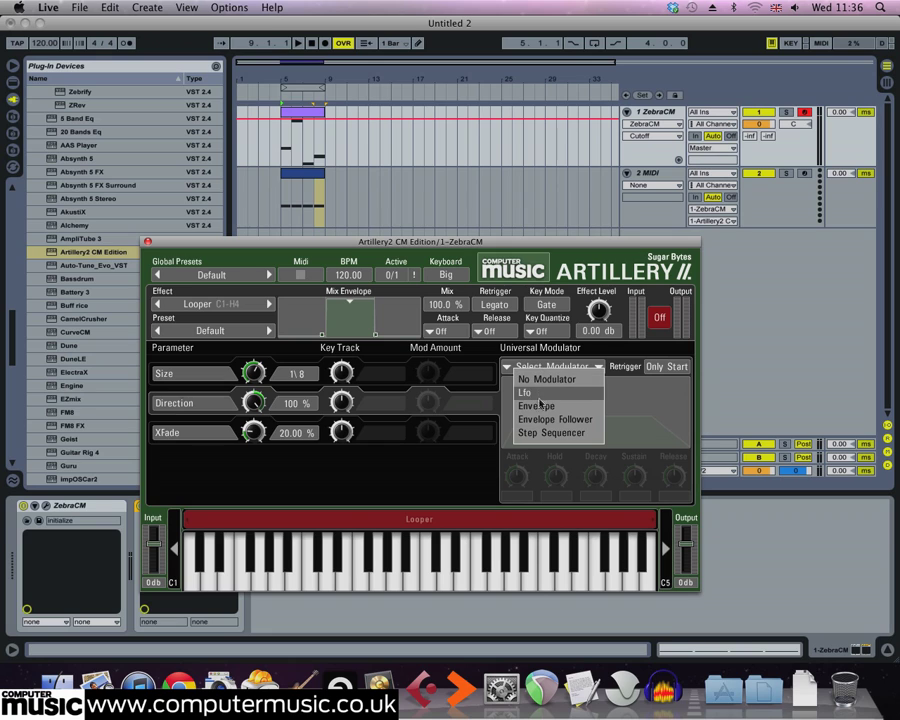
click(541, 395)
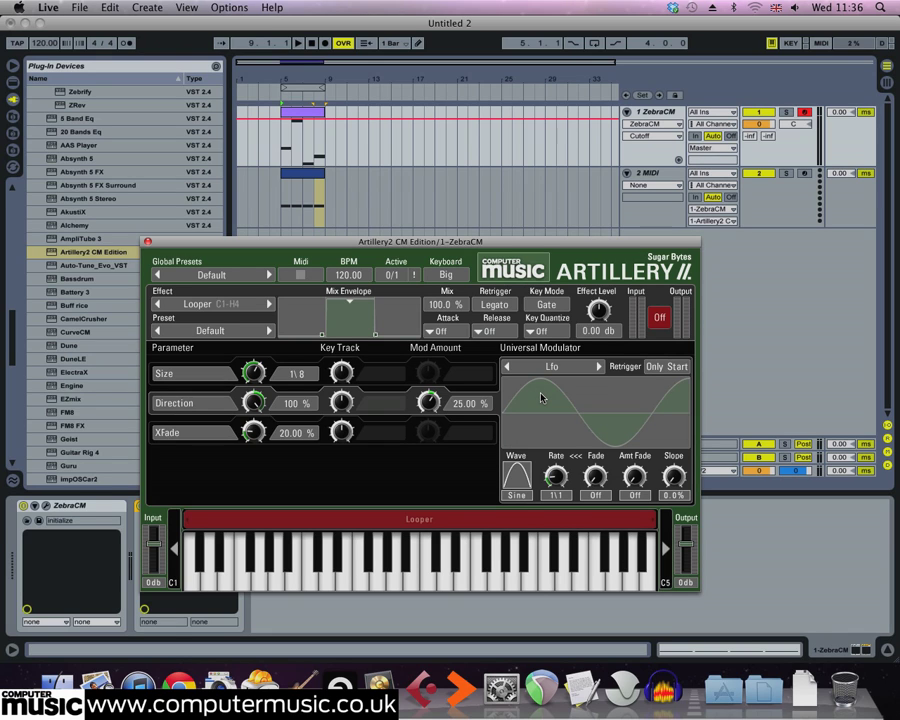
click(522, 467)
click(526, 456)
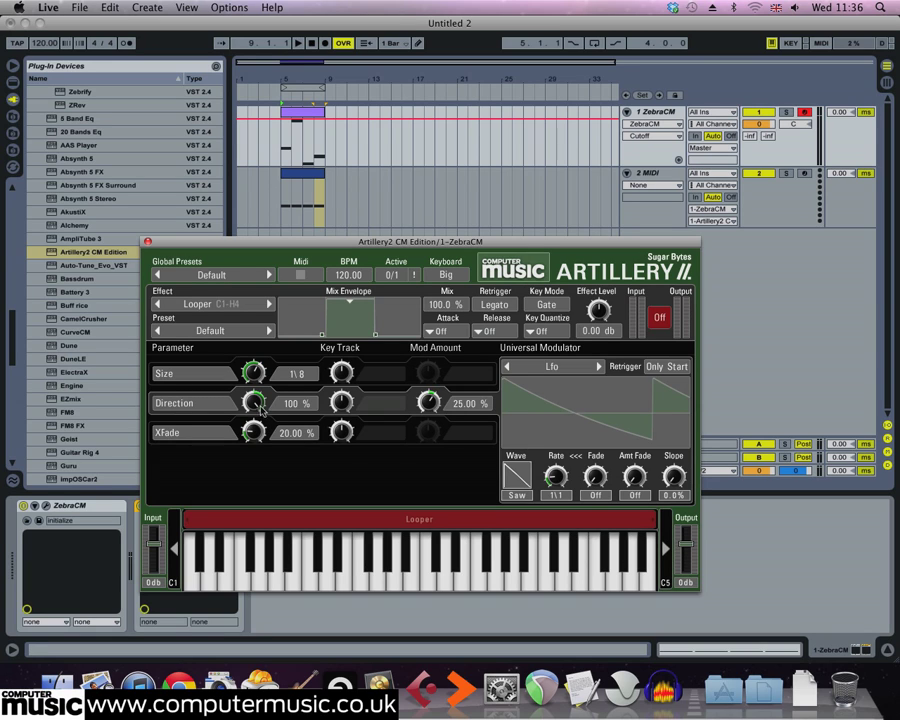
drag(256, 407, 253, 426)
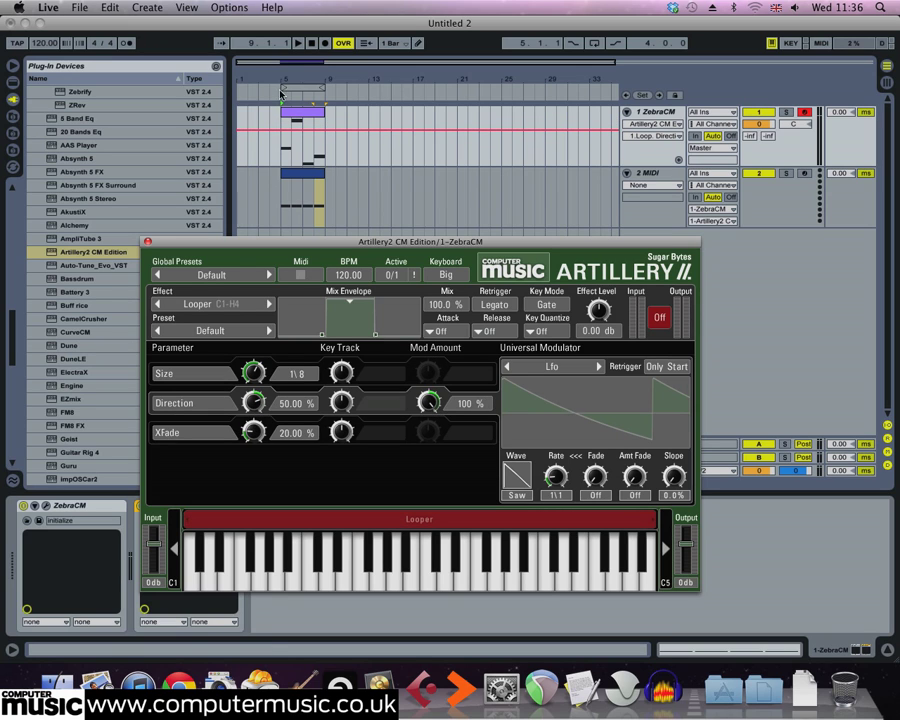
key(space)
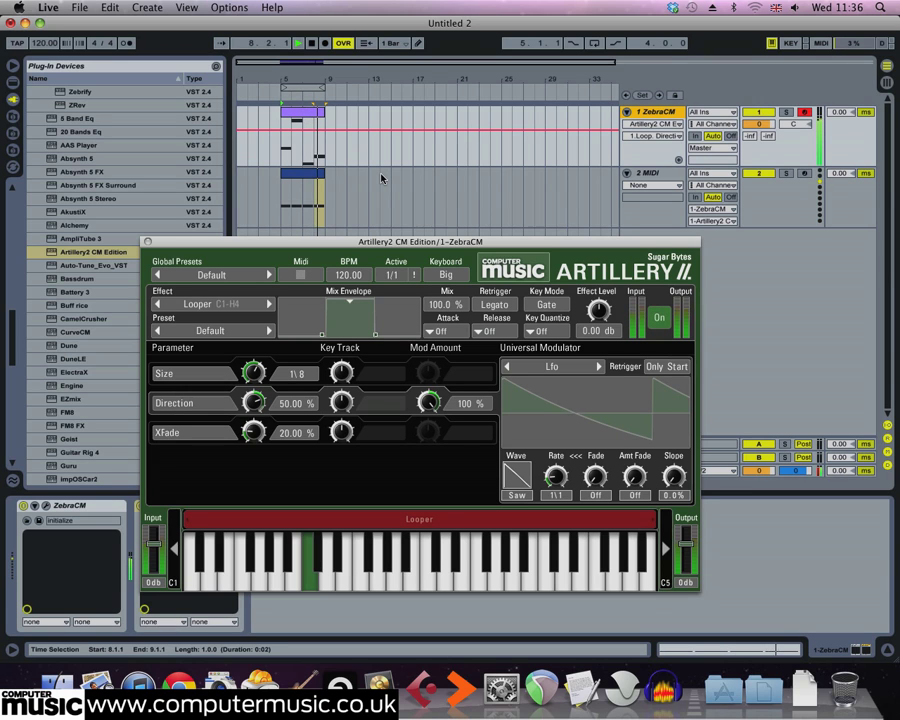
Step: Stop playback, remove the LFO modulator, and zoom to bars 4–10 with a taller ZebraCM lane
key(space)
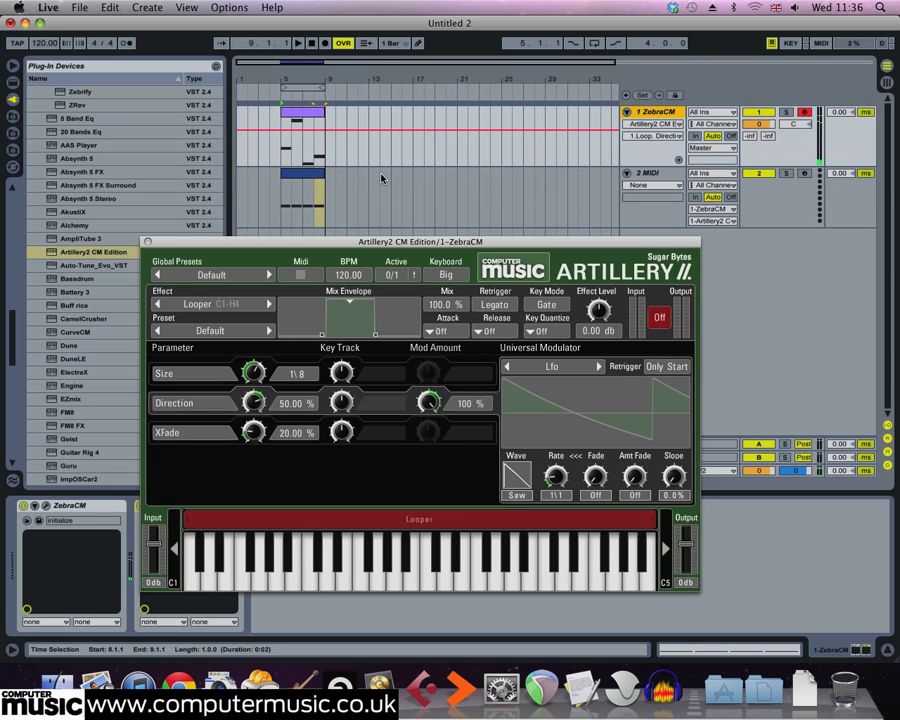
click(254, 373)
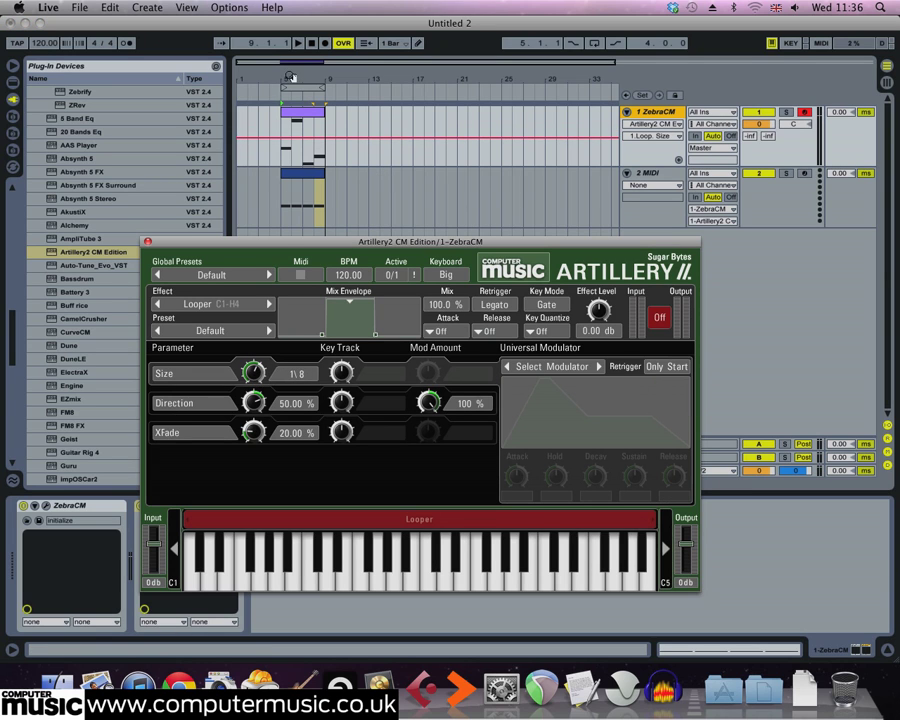
drag(289, 77, 386, 83)
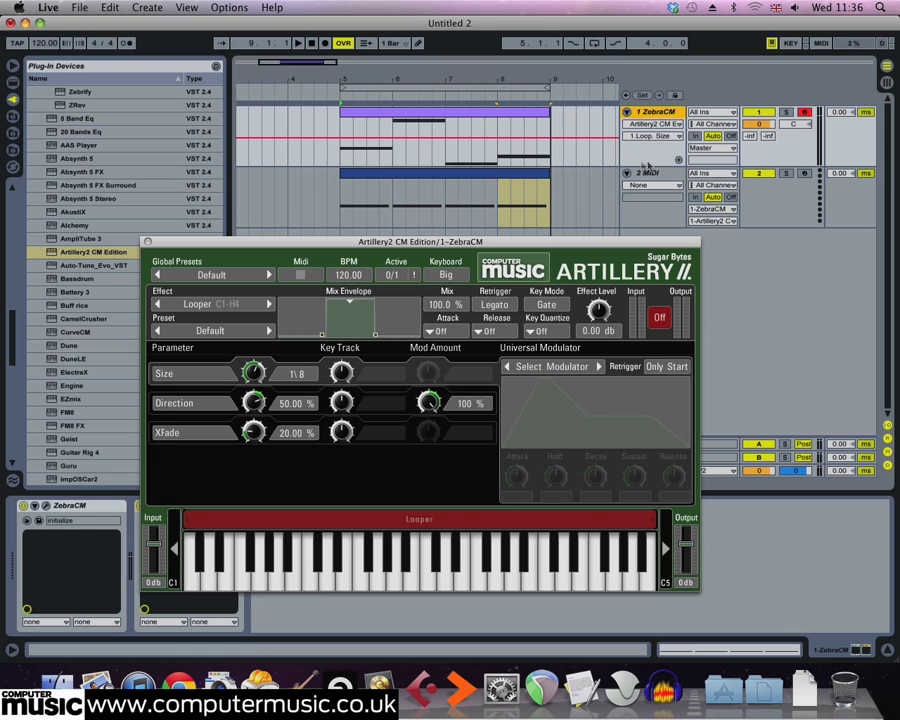
drag(643, 165, 652, 292)
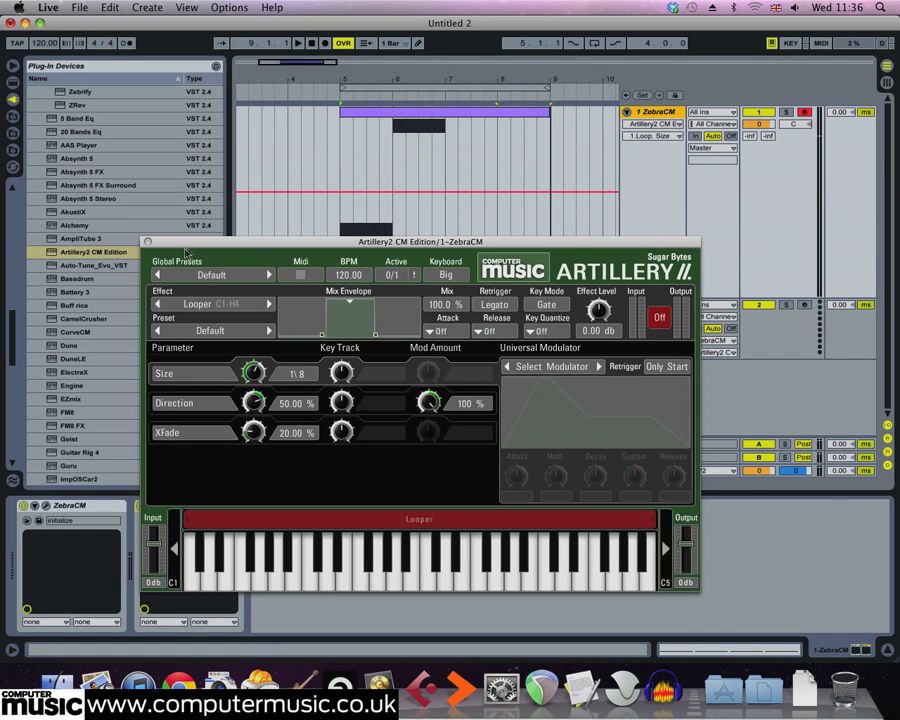
drag(185, 250, 320, 372)
Step: Draw a zigzag 1.Loop. Size envelope across bars 5–9, including breakpoints at 0.97 and 0.67
click(340, 193)
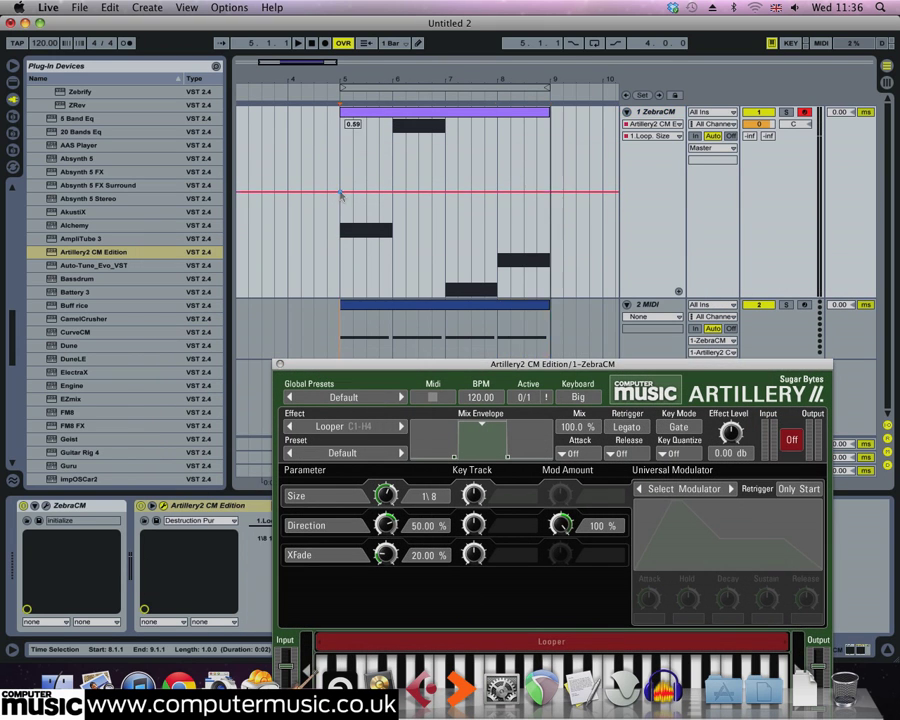
drag(351, 193, 372, 222)
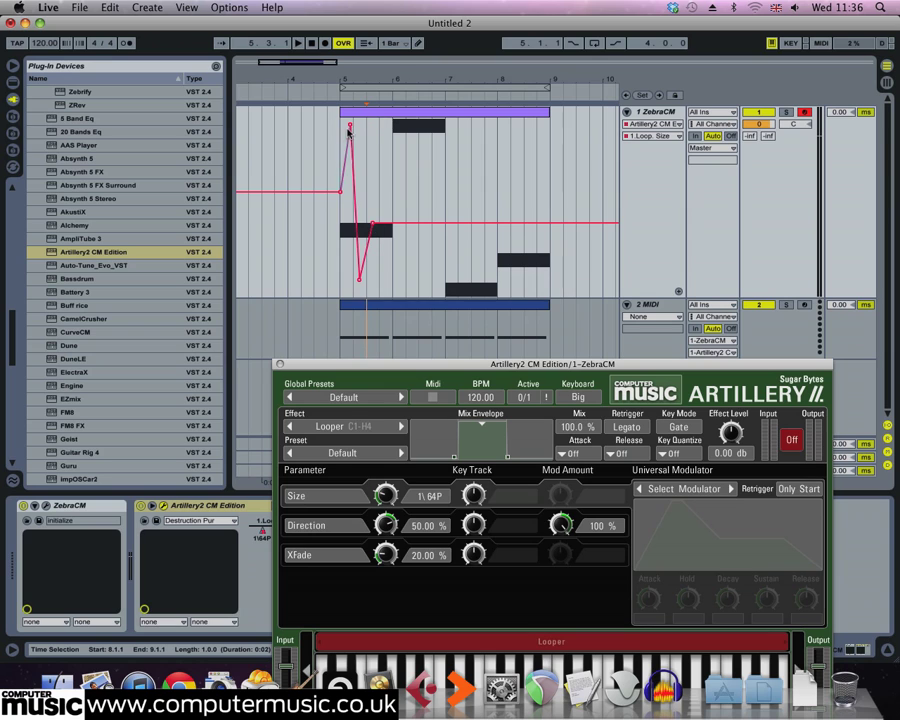
drag(386, 224, 399, 186)
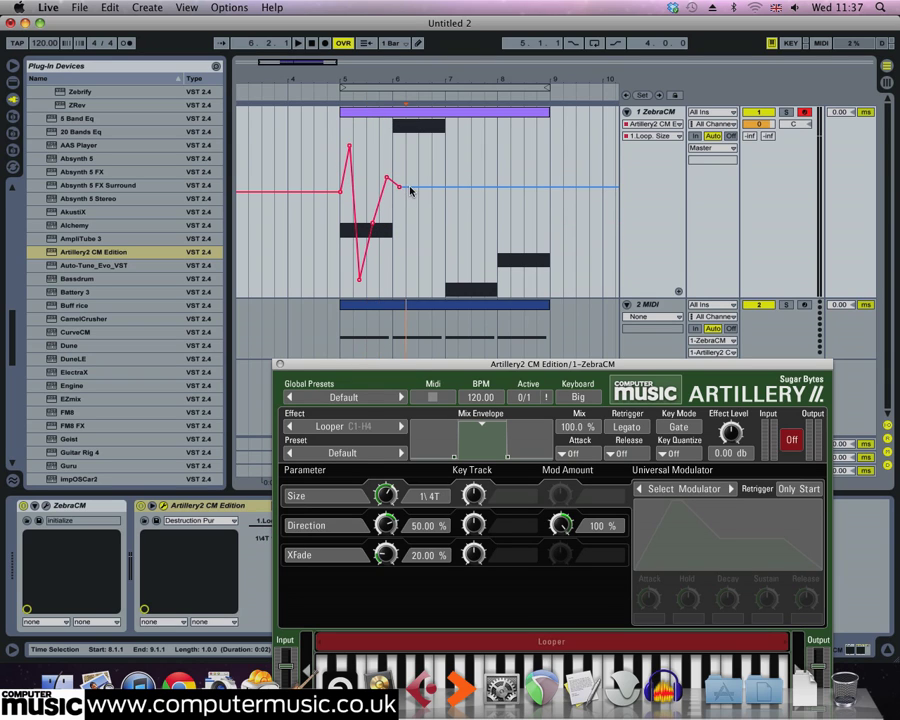
click(413, 210)
click(420, 162)
click(432, 160)
click(448, 265)
click(476, 174)
click(489, 140)
click(510, 238)
click(530, 196)
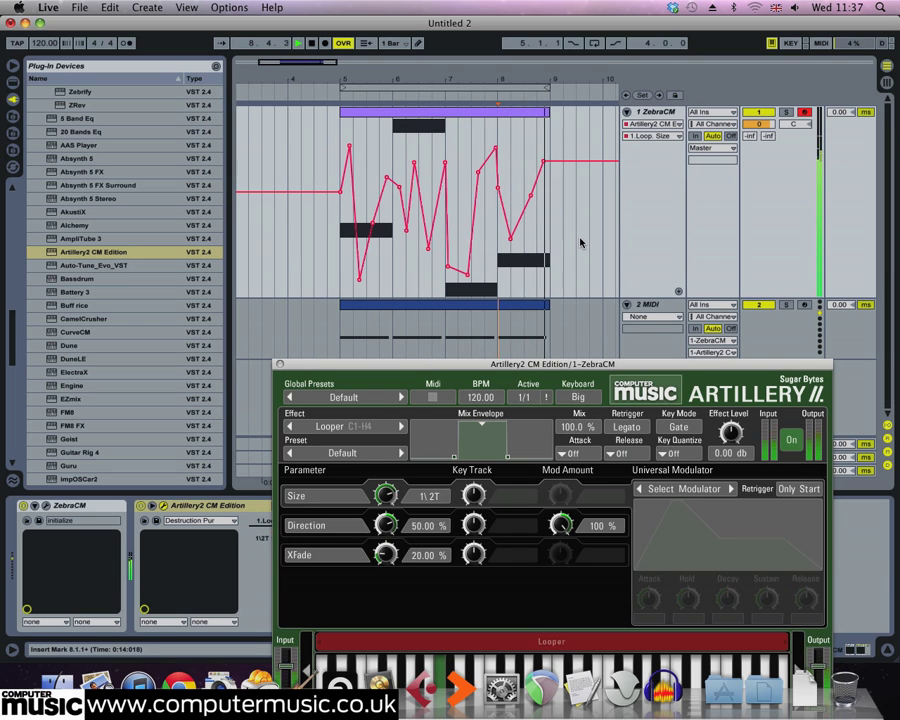
Step: Display the Artillery 2 Loop XFade automation envelope on the ZebraCM track and play to preview it
key(space)
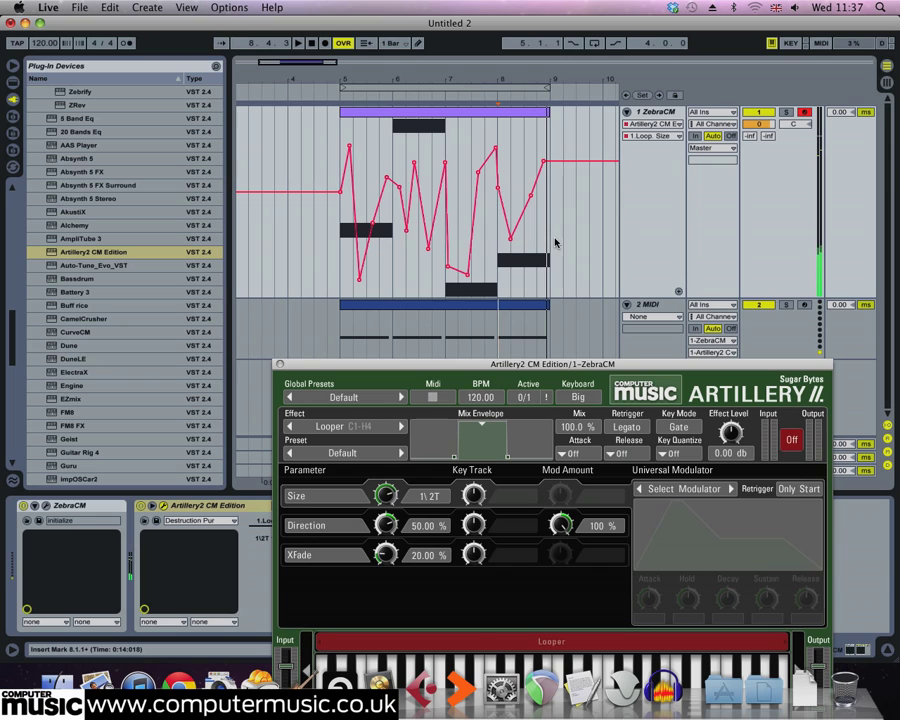
click(386, 558)
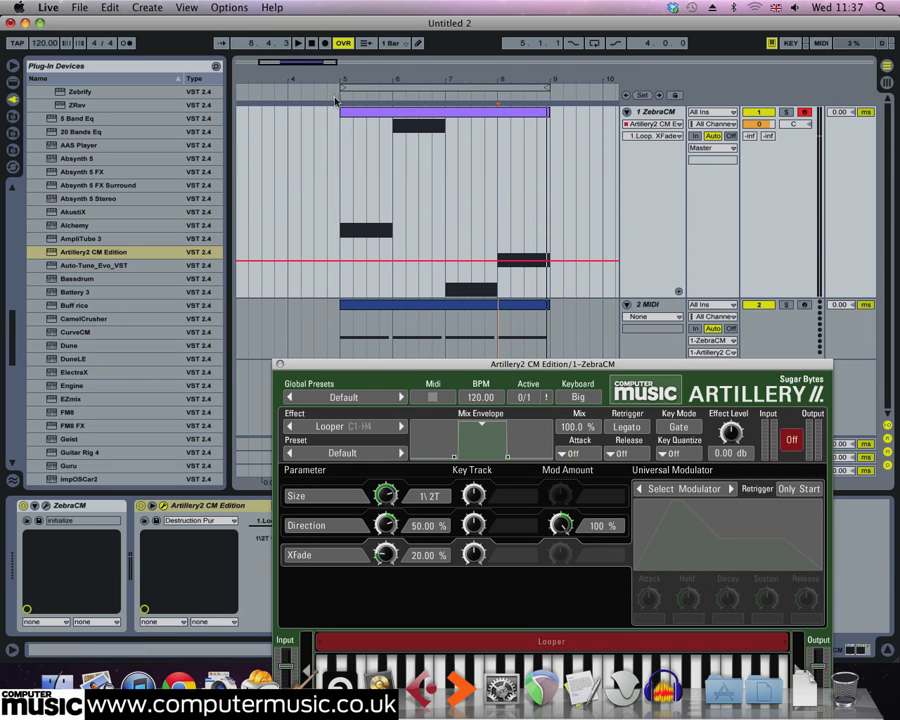
key(space)
Step: Reposition the plug-in window, stop playback, and raise an XFade breakpoint to 0.75
drag(388, 378, 356, 301)
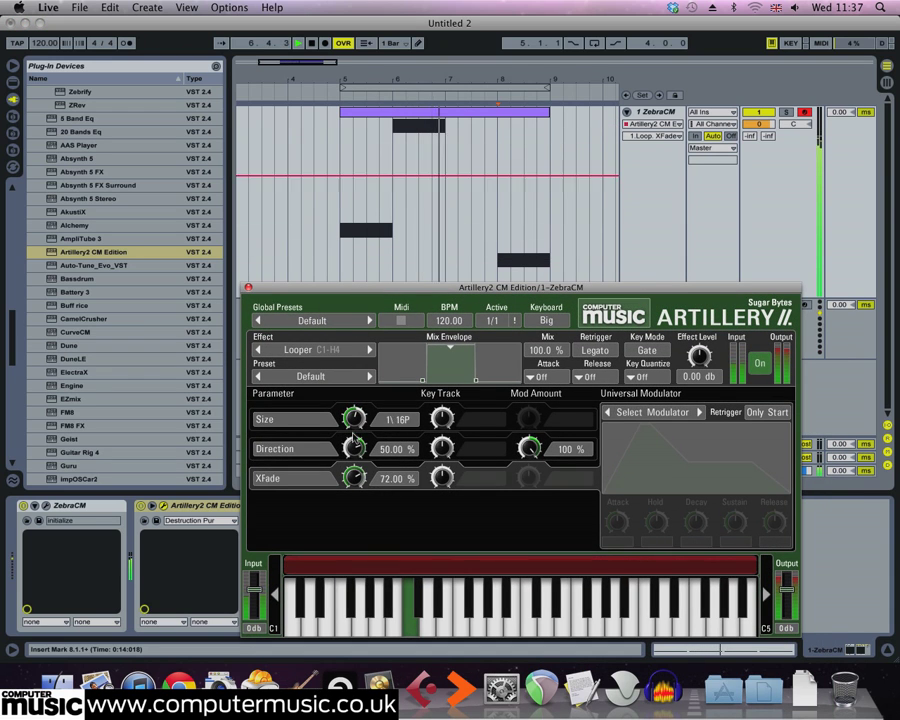
drag(362, 289, 362, 320)
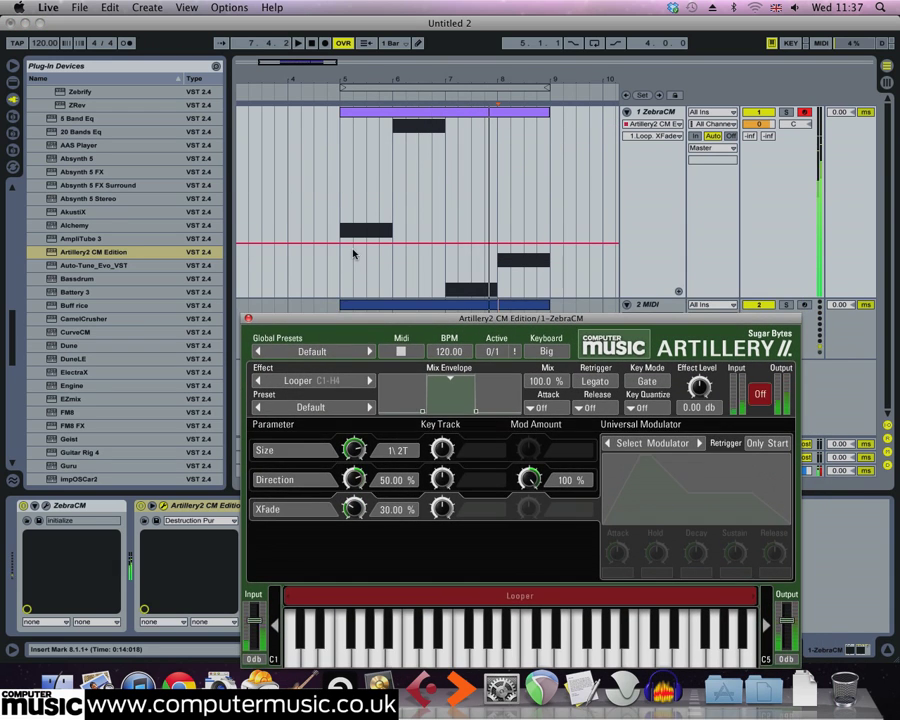
key(space)
drag(350, 242, 456, 137)
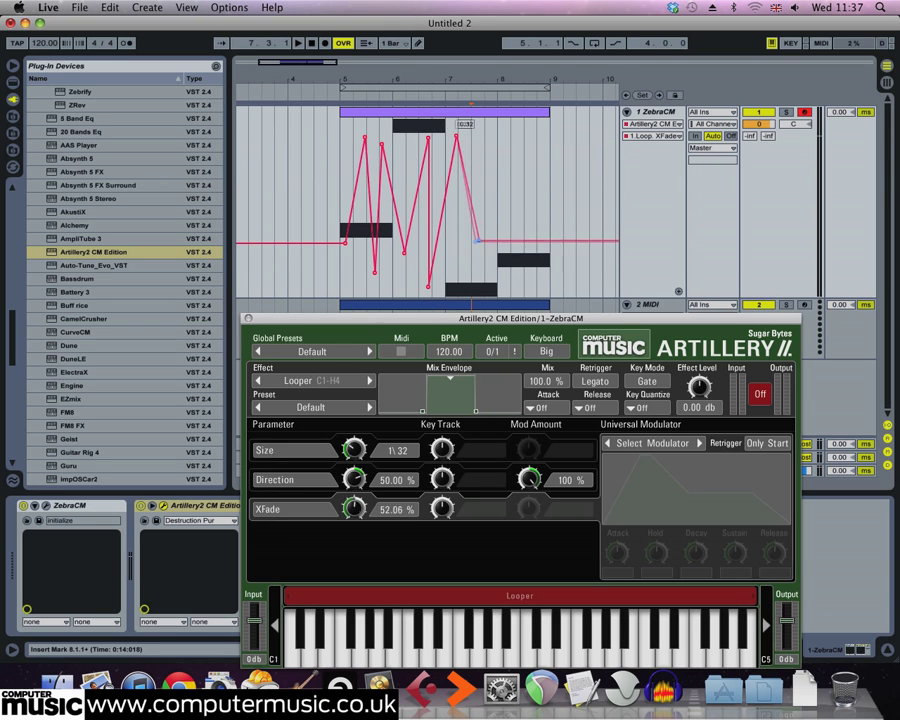